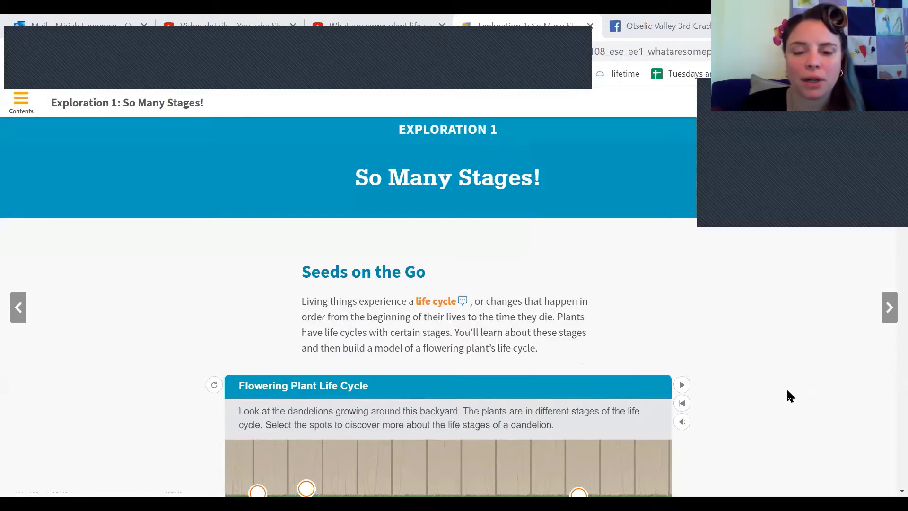
# Step: Scroll down to the Flowering Plant Life Cycle dandelion backyard activity
pyautogui.scroll(-4, 788, 391)
pyautogui.scroll(-1, 786, 387)
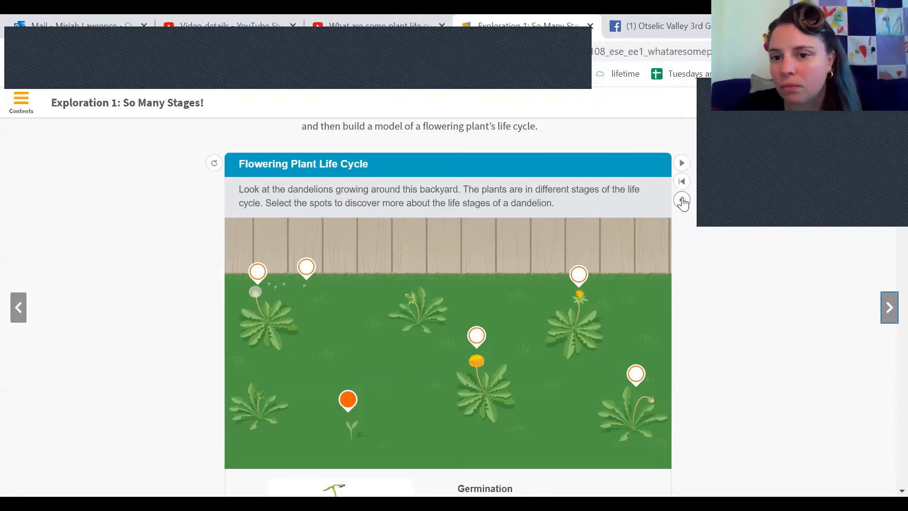
# Step: View each dandelion stage in the backyard scene: Seed, Germination, Young adult, Adult, Reproduction, Death
pyautogui.click(306, 267)
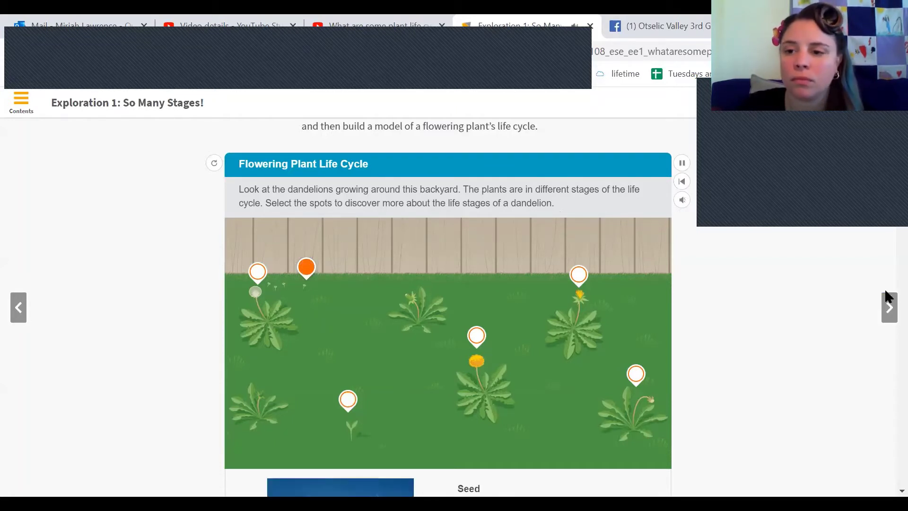
pyautogui.scroll(-2, 886, 277)
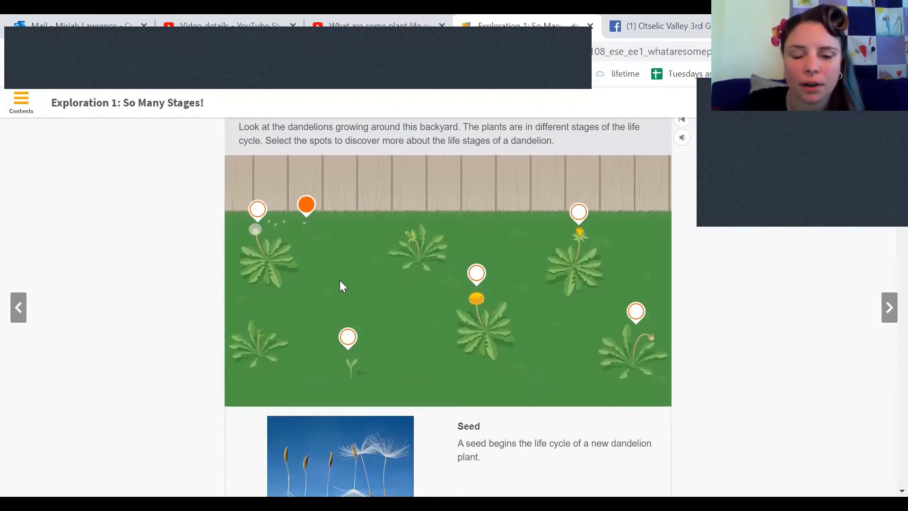
pyautogui.click(348, 340)
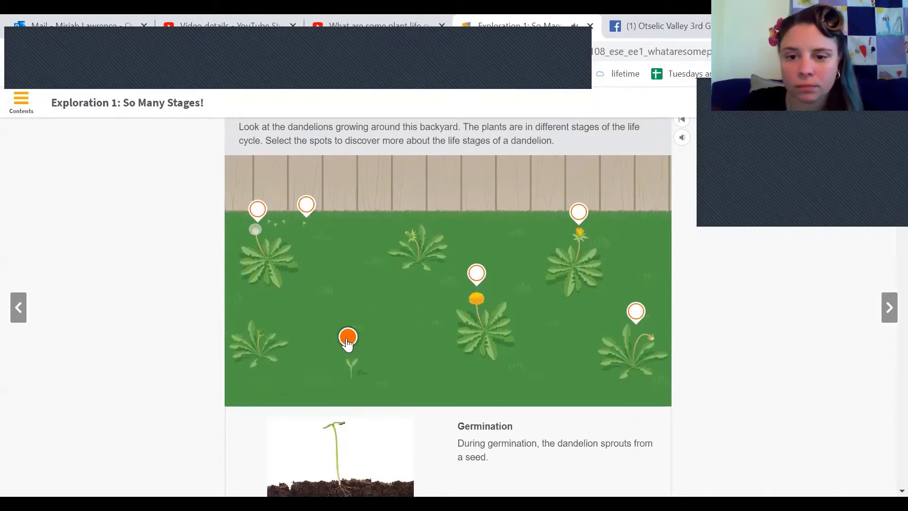
pyautogui.click(579, 214)
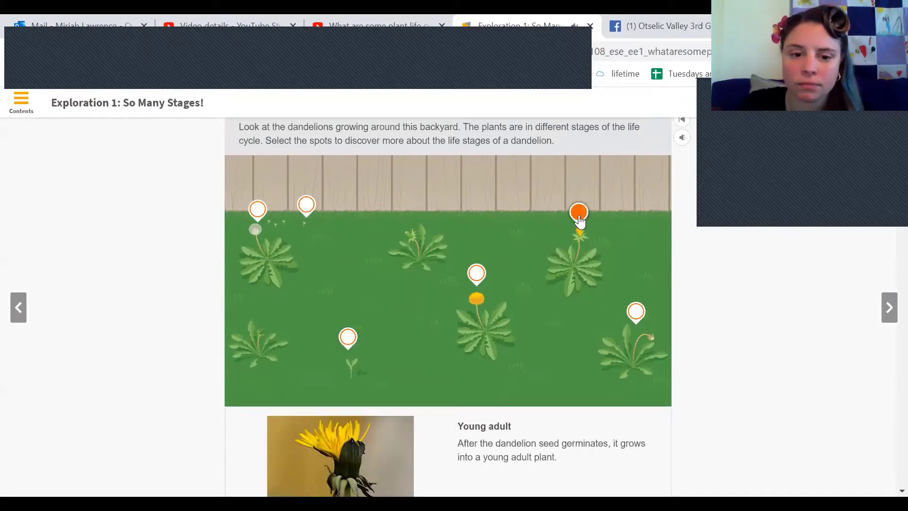
pyautogui.click(475, 283)
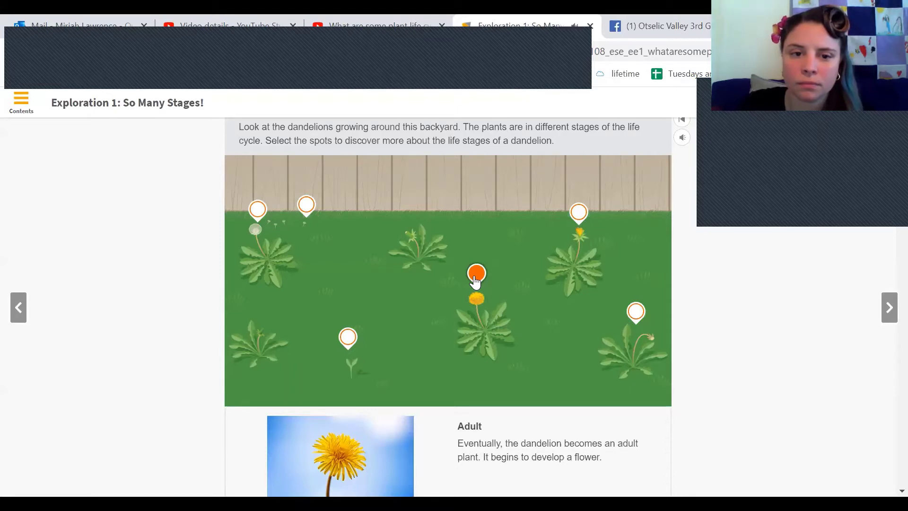
pyautogui.click(257, 216)
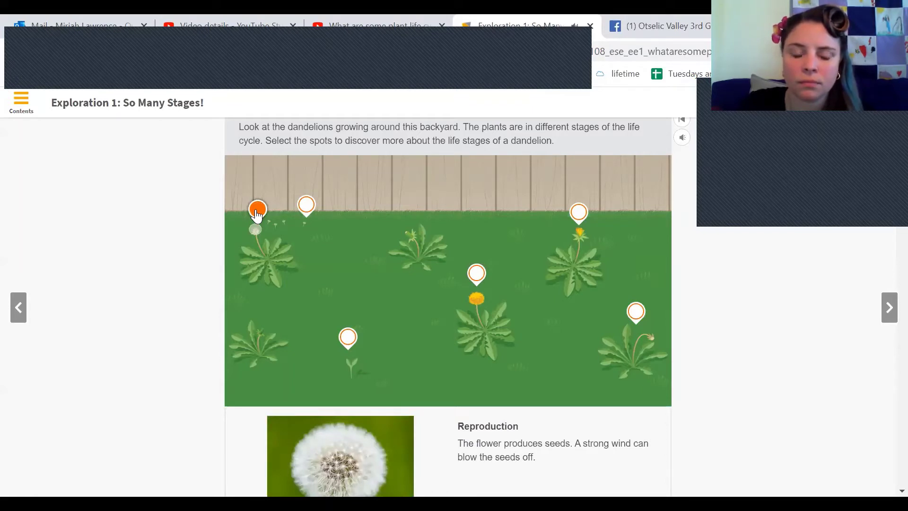
pyautogui.click(636, 315)
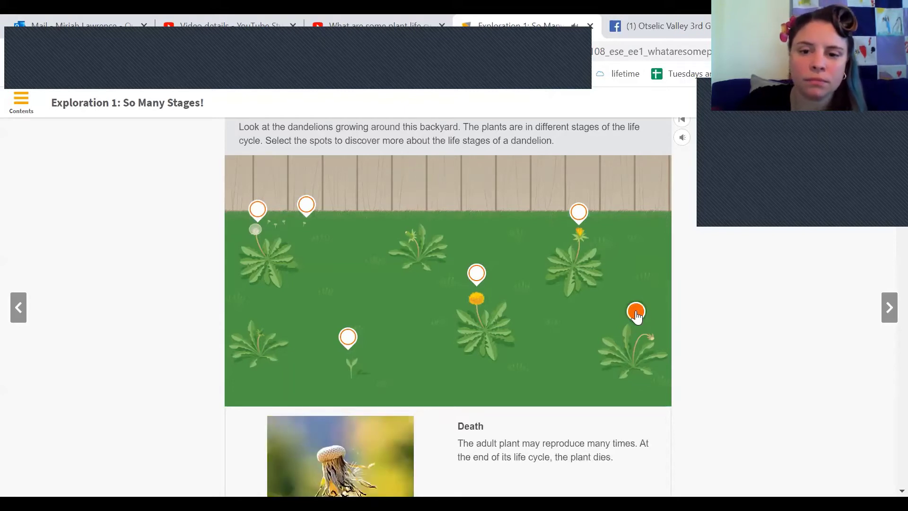
# Step: Scroll down to the From Beginning to End ordering activity
pyautogui.scroll(-1, 637, 317)
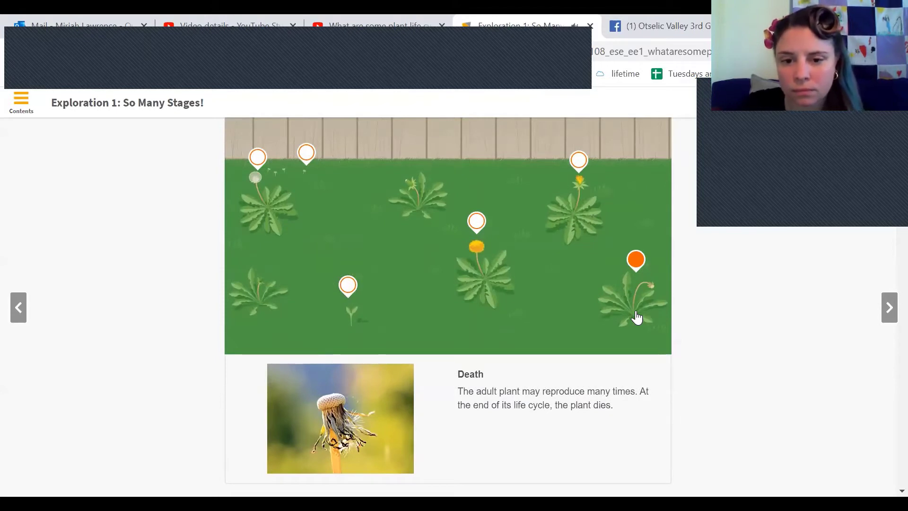
pyautogui.scroll(3, 637, 317)
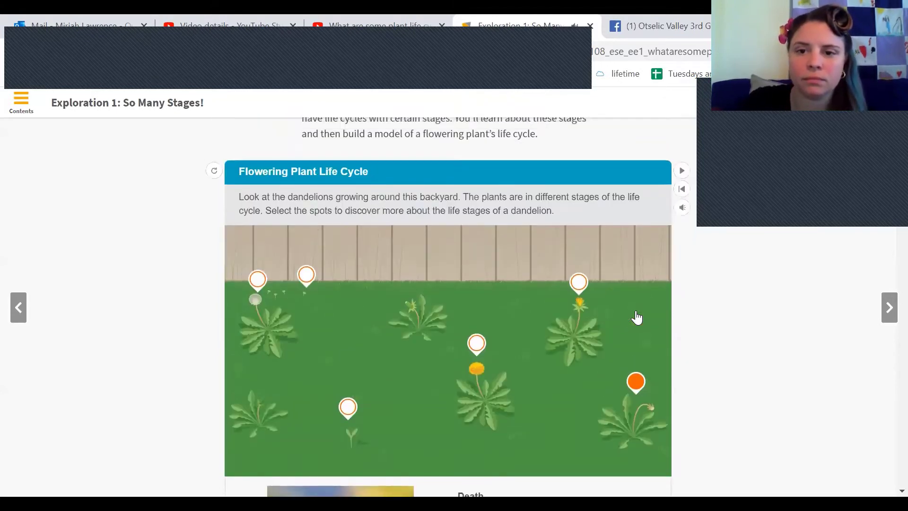
pyautogui.scroll(-9, 637, 317)
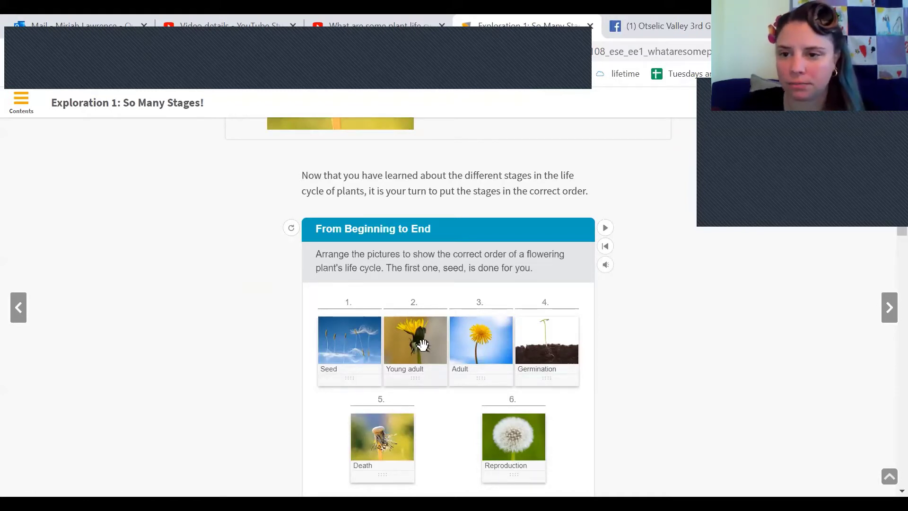
# Step: Order the cards Seed, Germination, Young adult, Adult, Reproduction, Death and check for Well Done
pyautogui.moveTo(423, 344); pyautogui.dragTo(534, 355)
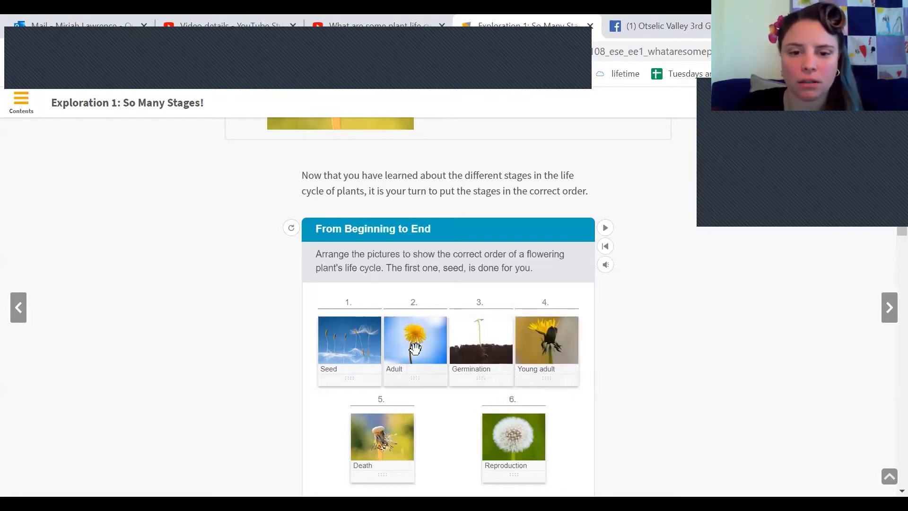
pyautogui.moveTo(412, 349); pyautogui.dragTo(560, 368)
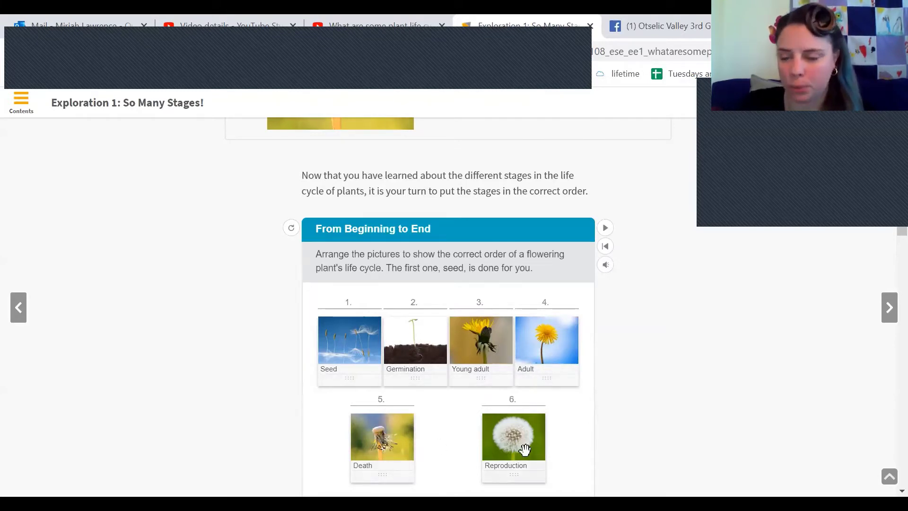
pyautogui.moveTo(525, 449); pyautogui.dragTo(374, 461)
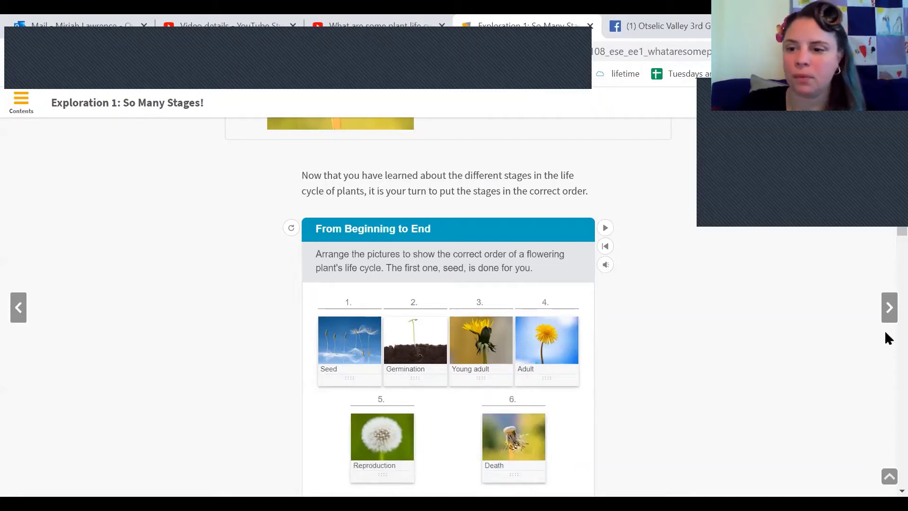
pyautogui.click(885, 229)
pyautogui.scroll(-3, 886, 241)
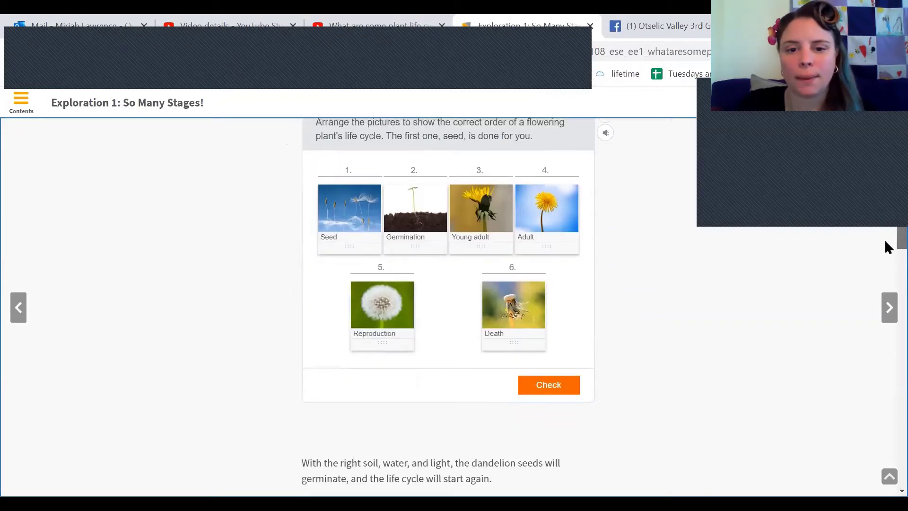
pyautogui.click(549, 376)
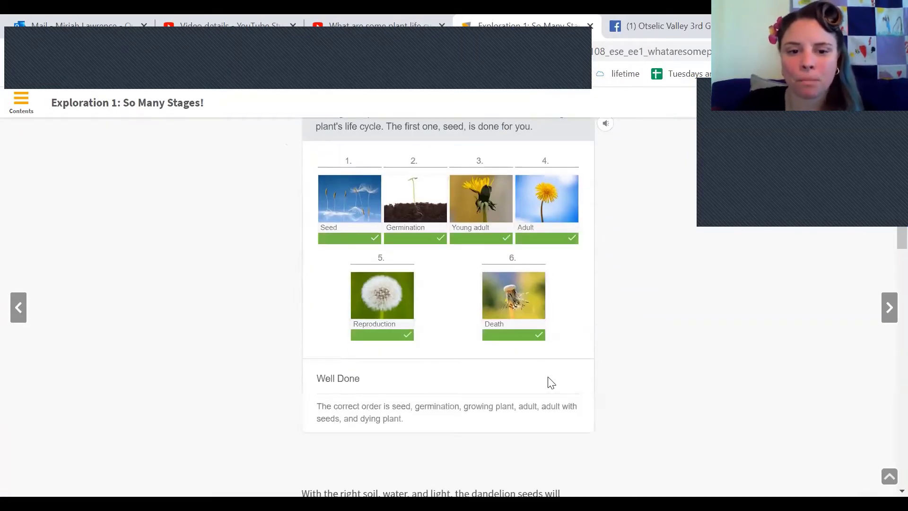
# Step: Play the Dandelion Life Cycle video full screen to its end, then exit full screen
pyautogui.click(886, 232)
pyautogui.scroll(-7, 886, 251)
pyautogui.scroll(1, 886, 271)
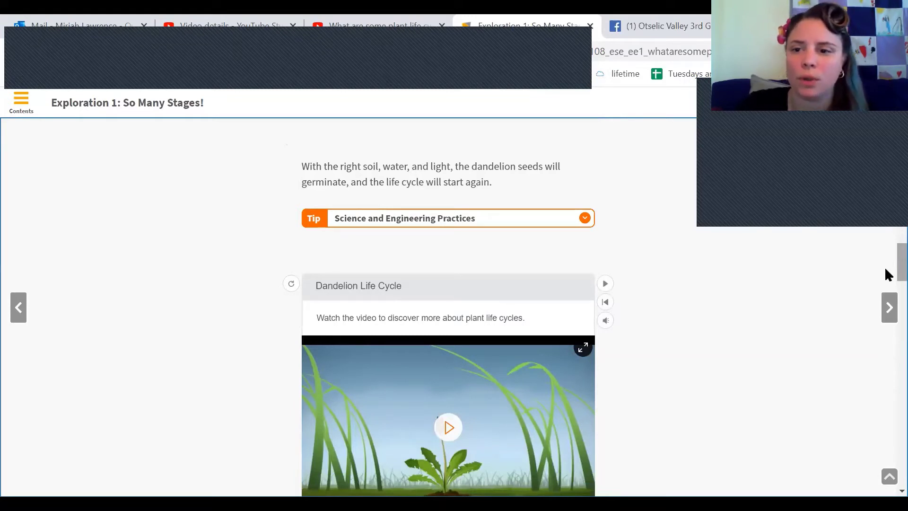
pyautogui.scroll(-3, 886, 265)
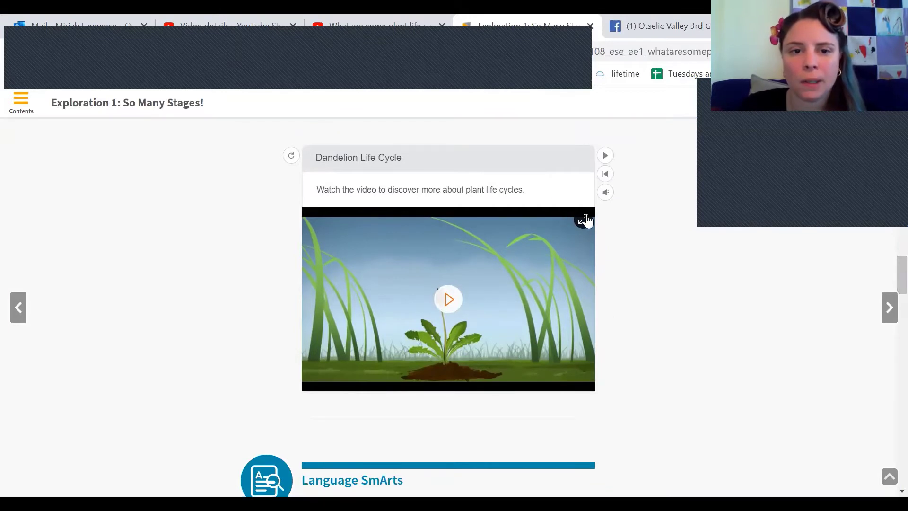
pyautogui.click(587, 221)
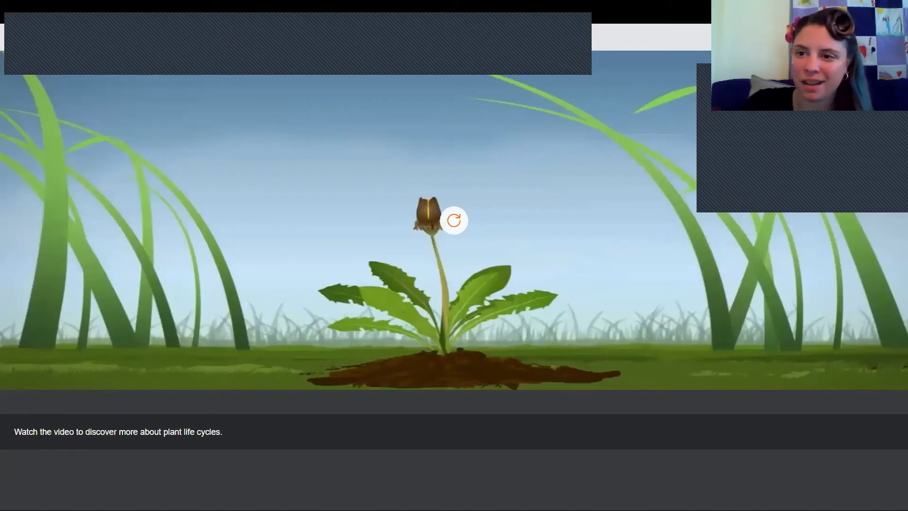
pyautogui.press('Escape')
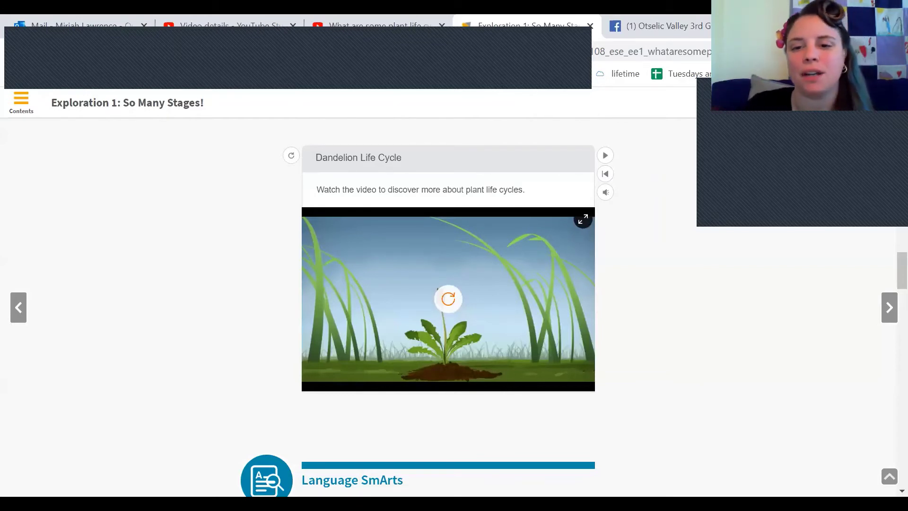
# Step: Fill the first two sentence blanks with 'the same' and 'every time'
pyautogui.scroll(-4, 449, 303)
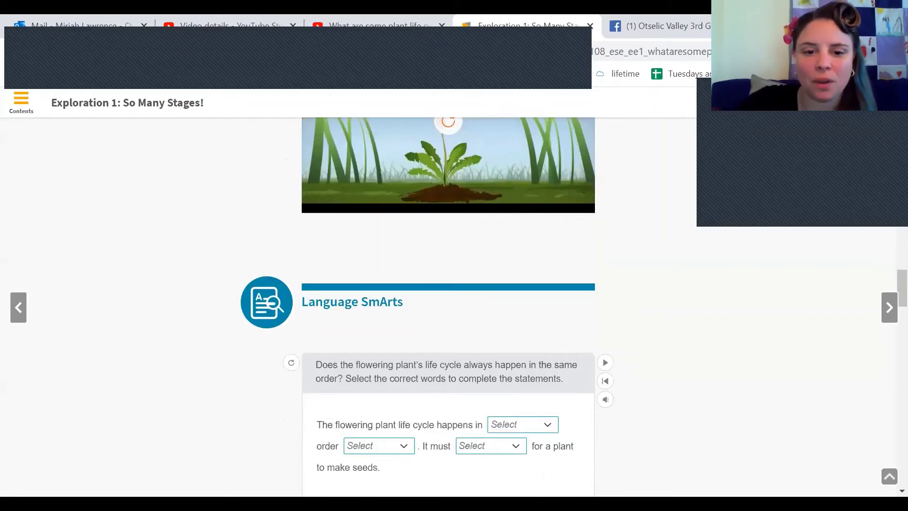
pyautogui.scroll(-2, 448, 303)
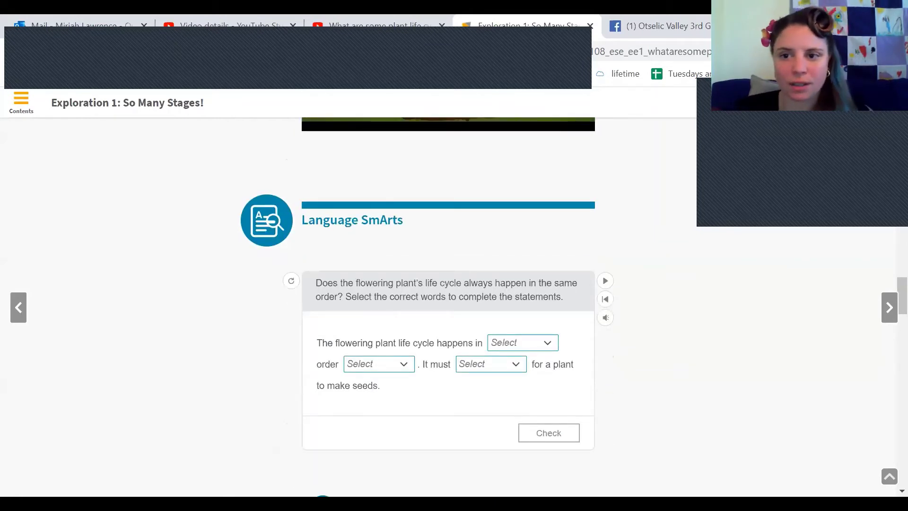
pyautogui.scroll(-2, 448, 303)
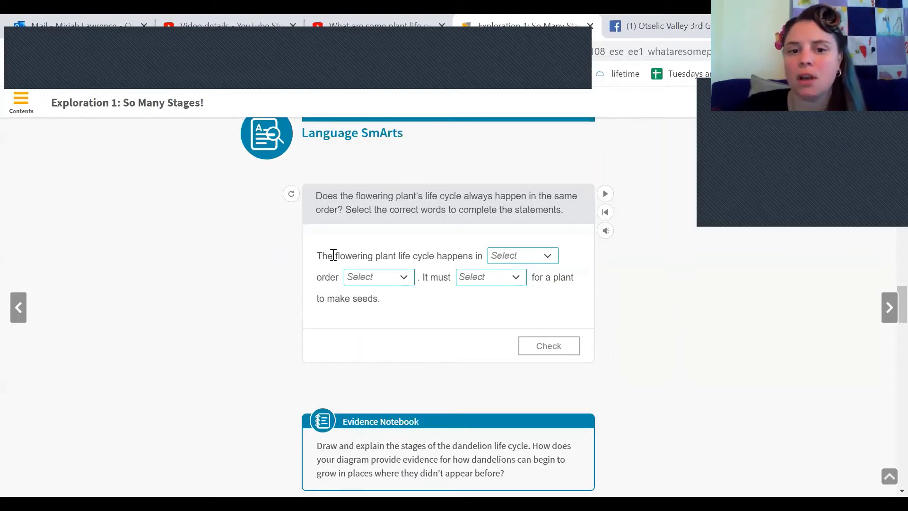
pyautogui.click(548, 257)
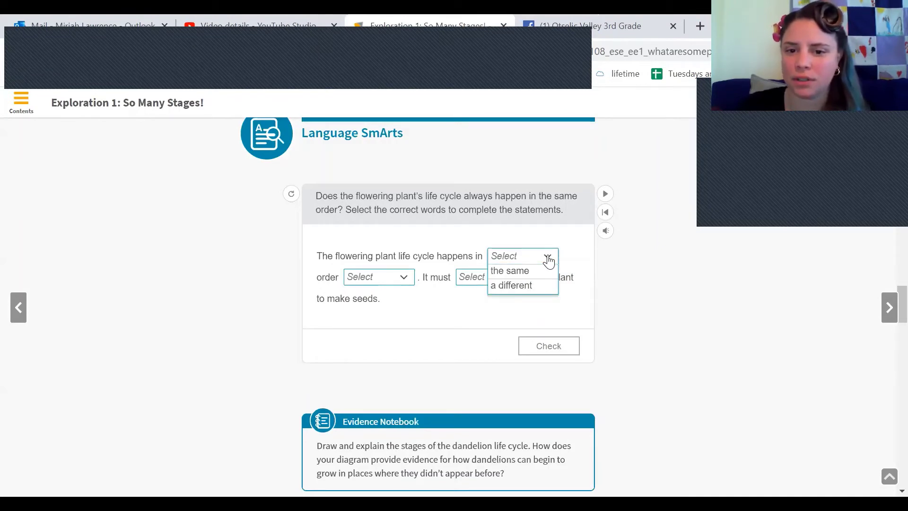
pyautogui.click(526, 275)
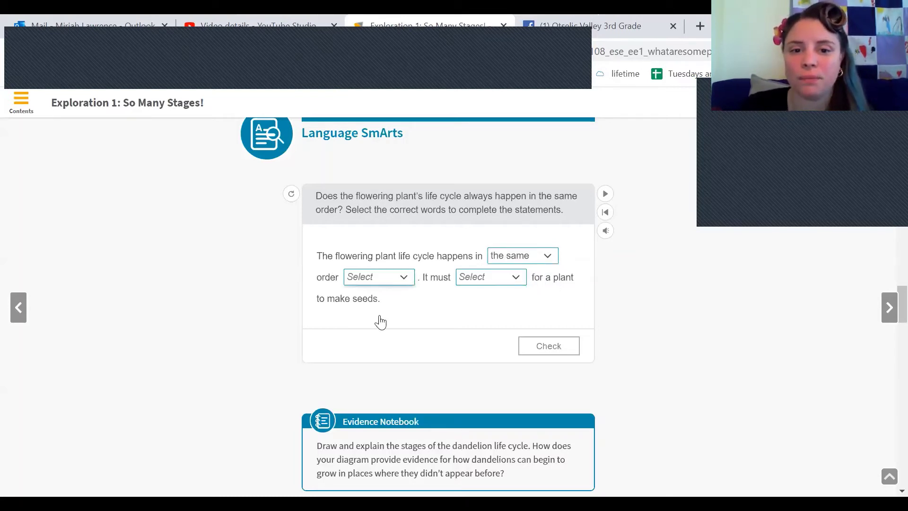
pyautogui.click(404, 280)
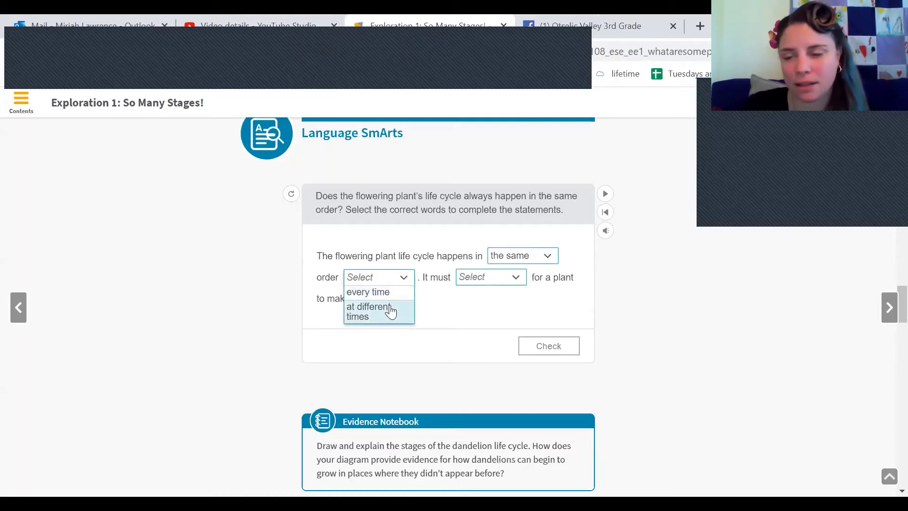
pyautogui.click(385, 293)
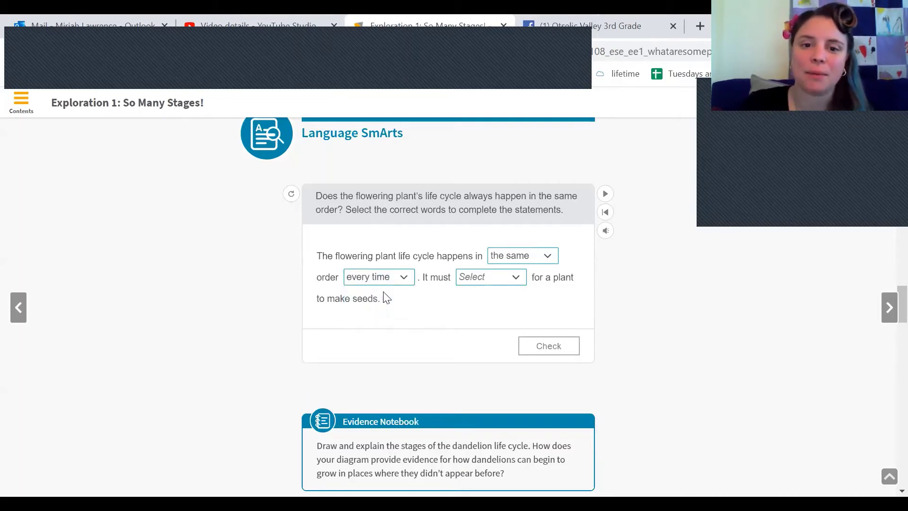
# Step: Choose 'change' for the last blank and check the answers
pyautogui.click(516, 282)
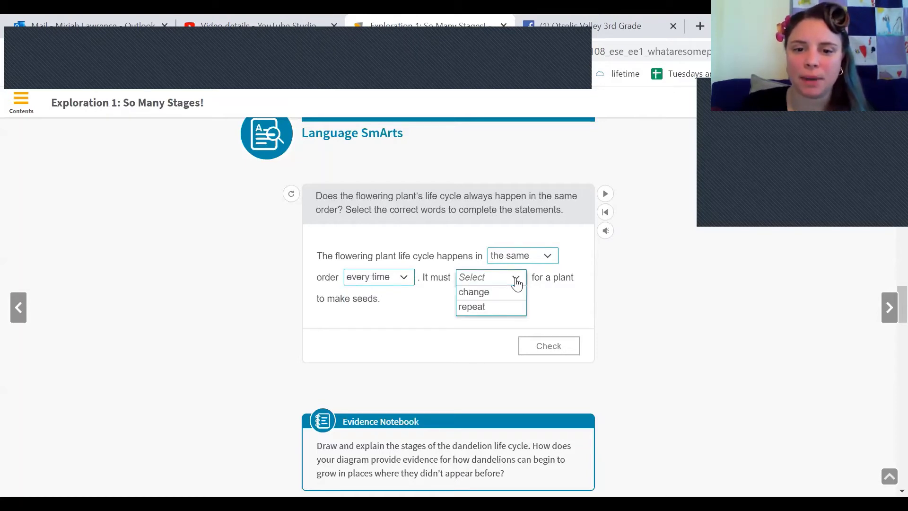
pyautogui.click(494, 292)
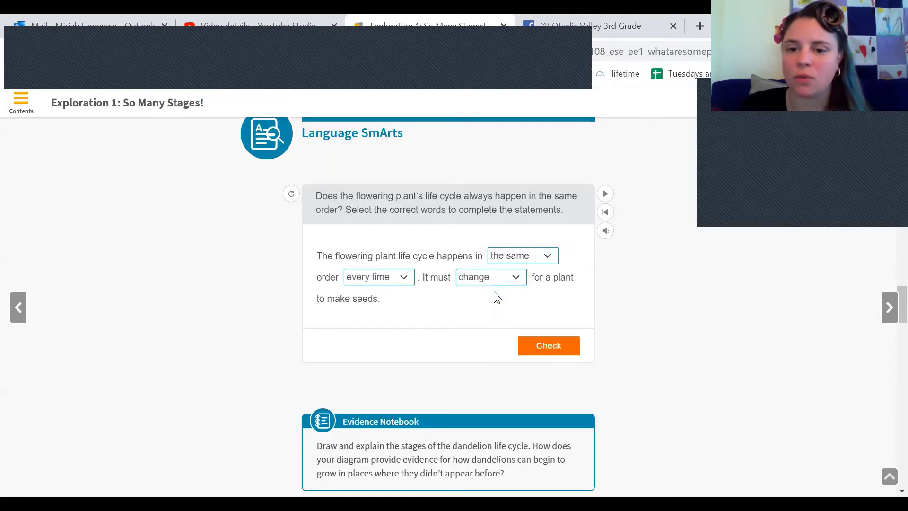
pyautogui.click(553, 349)
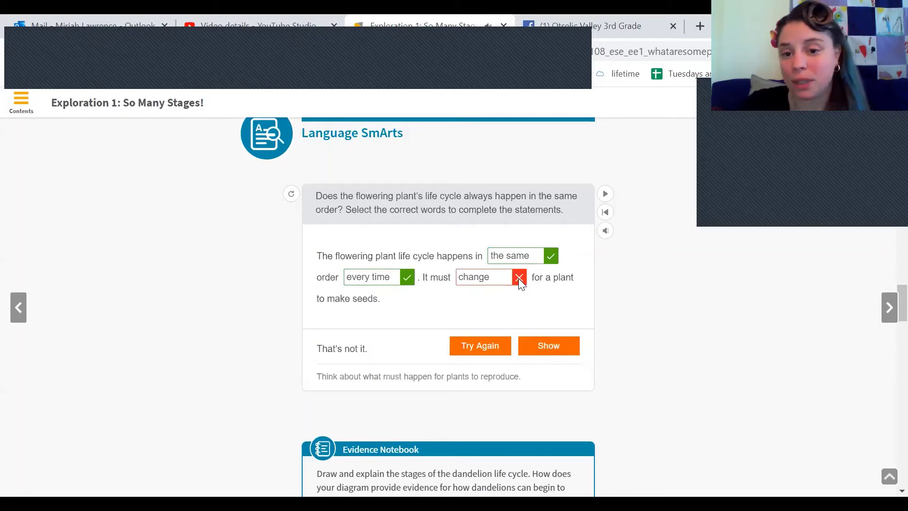
# Step: Scroll down to the Evidence Notebook drawing prompt
pyautogui.scroll(-4, 519, 279)
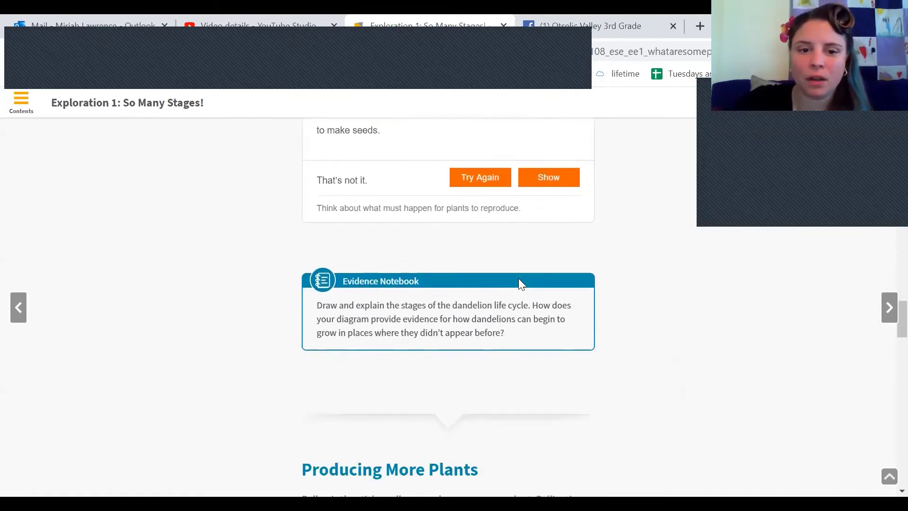
pyautogui.scroll(-1, 519, 279)
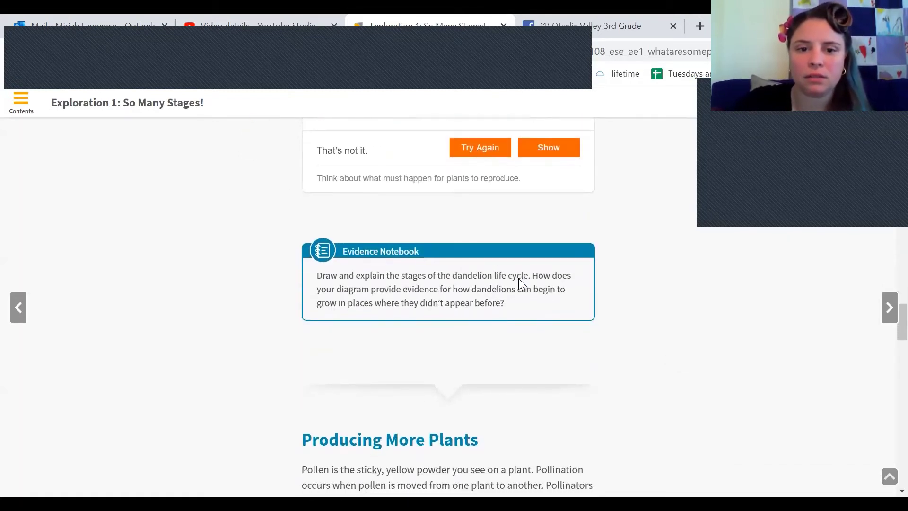
pyautogui.scroll(-2, 518, 279)
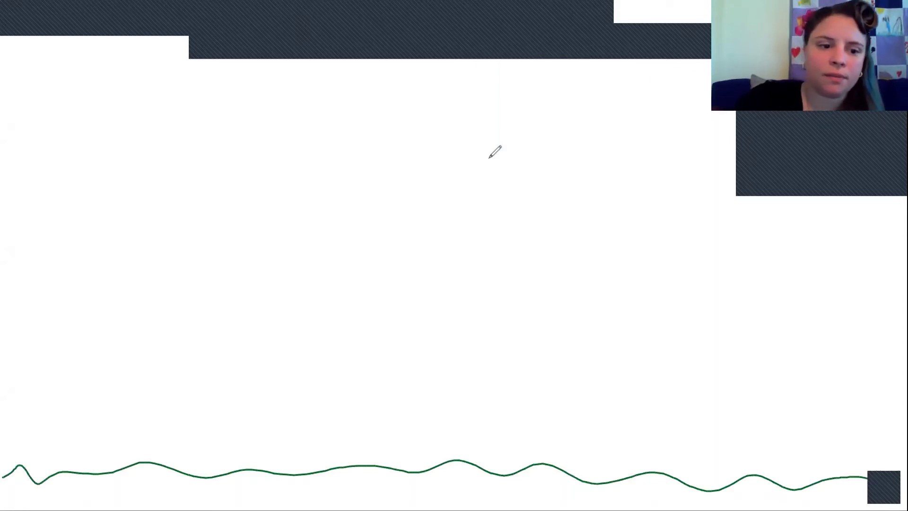
# Step: Draw a dandelion seed, a brown seed in the ground, and a green sprout above it
pyautogui.moveTo(45, 434)
pyautogui.mouseDown()
pyautogui.moveTo(45, 457)
pyautogui.moveTo(54, 386)
pyautogui.moveTo(51, 408)
pyautogui.moveTo(72, 410)
pyautogui.mouseUp()
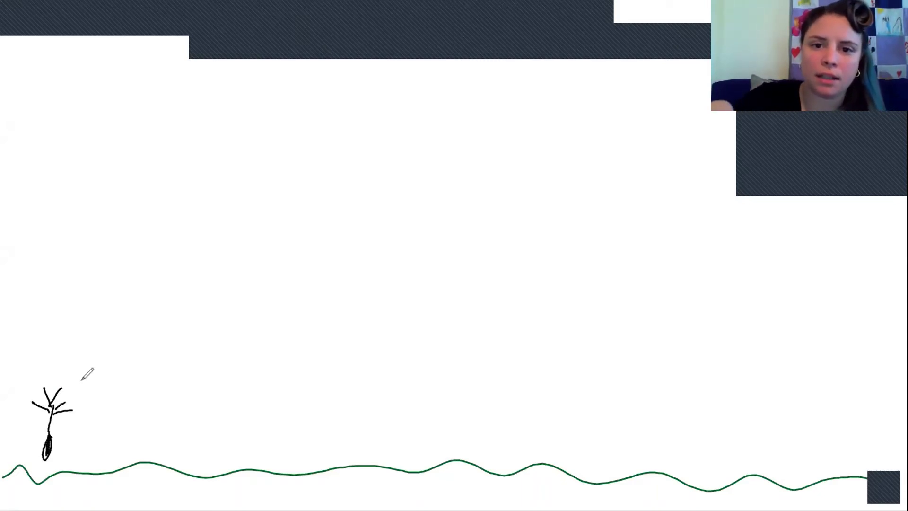
pyautogui.moveTo(212, 483)
pyautogui.mouseDown()
pyautogui.moveTo(214, 499)
pyautogui.moveTo(219, 483)
pyautogui.mouseUp()
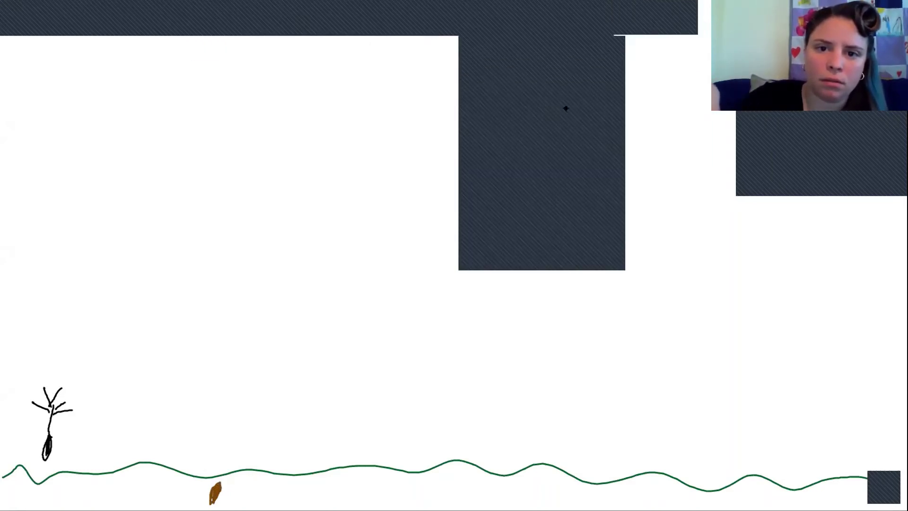
pyautogui.moveTo(217, 475); pyautogui.dragTo(200, 455)
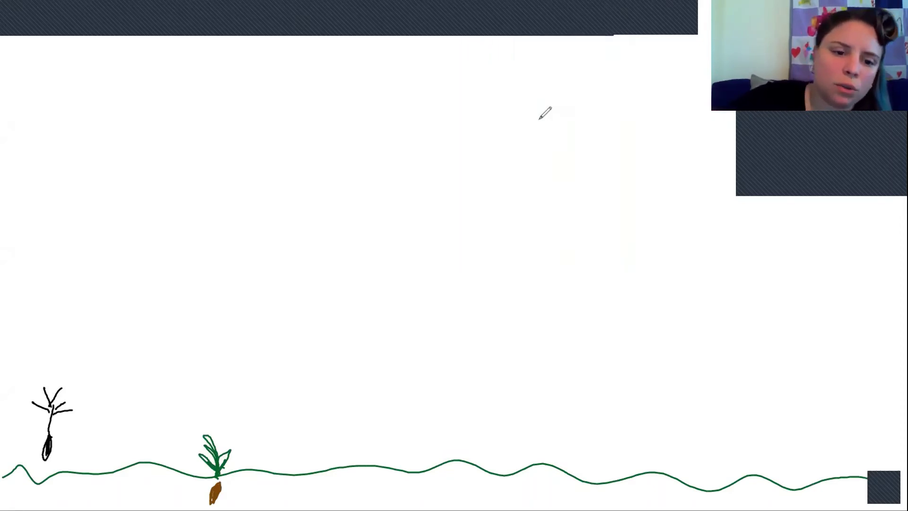
# Step: Draw the leafy young plant with a tall stem and bud, topped with yellow petals
pyautogui.moveTo(307, 471)
pyautogui.mouseDown()
pyautogui.moveTo(310, 433)
pyautogui.moveTo(256, 371)
pyautogui.moveTo(268, 393)
pyautogui.moveTo(249, 395)
pyautogui.moveTo(246, 431)
pyautogui.moveTo(306, 468)
pyautogui.moveTo(361, 366)
pyautogui.moveTo(461, 387)
pyautogui.moveTo(369, 425)
pyautogui.moveTo(310, 438)
pyautogui.moveTo(352, 401)
pyautogui.mouseUp()
pyautogui.moveTo(311, 424)
pyautogui.mouseDown()
pyautogui.moveTo(311, 312)
pyautogui.moveTo(303, 438)
pyautogui.mouseUp()
pyautogui.moveTo(305, 266)
pyautogui.mouseDown()
pyautogui.moveTo(308, 284)
pyautogui.moveTo(297, 276)
pyautogui.moveTo(326, 290)
pyautogui.mouseUp()
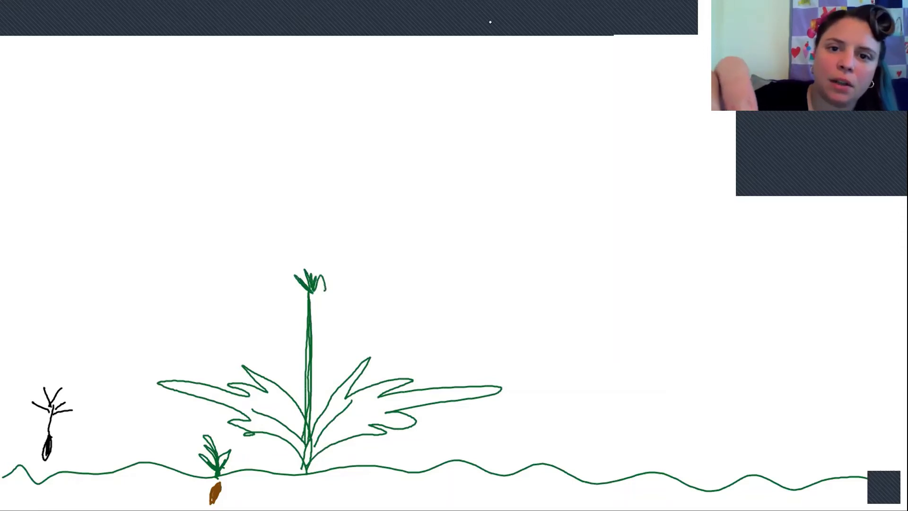
pyautogui.click(536, 61)
pyautogui.click(520, 78)
pyautogui.moveTo(303, 251); pyautogui.dragTo(308, 242)
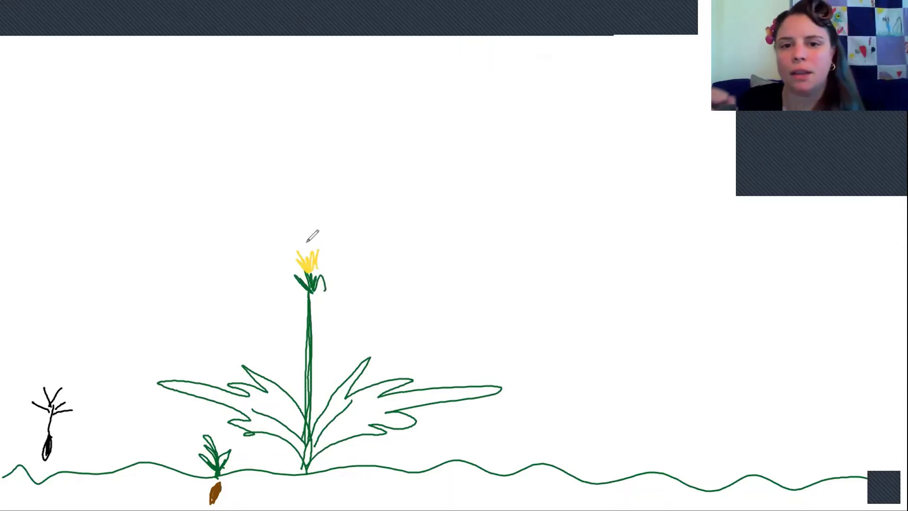
# Step: In green, draw the full-grown adult dandelion with leaves, stem and flower head
pyautogui.click(575, 101)
pyautogui.click(573, 111)
pyautogui.moveTo(499, 392)
pyautogui.mouseDown()
pyautogui.moveTo(537, 465)
pyautogui.moveTo(532, 386)
pyautogui.moveTo(544, 443)
pyautogui.moveTo(606, 349)
pyautogui.moveTo(601, 411)
pyautogui.moveTo(551, 397)
pyautogui.moveTo(532, 227)
pyautogui.moveTo(544, 457)
pyautogui.moveTo(426, 362)
pyautogui.moveTo(414, 308)
pyautogui.moveTo(499, 452)
pyautogui.mouseUp()
pyautogui.moveTo(558, 362)
pyautogui.mouseDown()
pyautogui.moveTo(608, 254)
pyautogui.moveTo(620, 310)
pyautogui.moveTo(563, 364)
pyautogui.mouseUp()
pyautogui.moveTo(530, 211)
pyautogui.mouseDown()
pyautogui.moveTo(510, 225)
pyautogui.moveTo(551, 222)
pyautogui.moveTo(531, 202)
pyautogui.moveTo(567, 197)
pyautogui.moveTo(501, 198)
pyautogui.moveTo(528, 206)
pyautogui.moveTo(573, 190)
pyautogui.mouseUp()
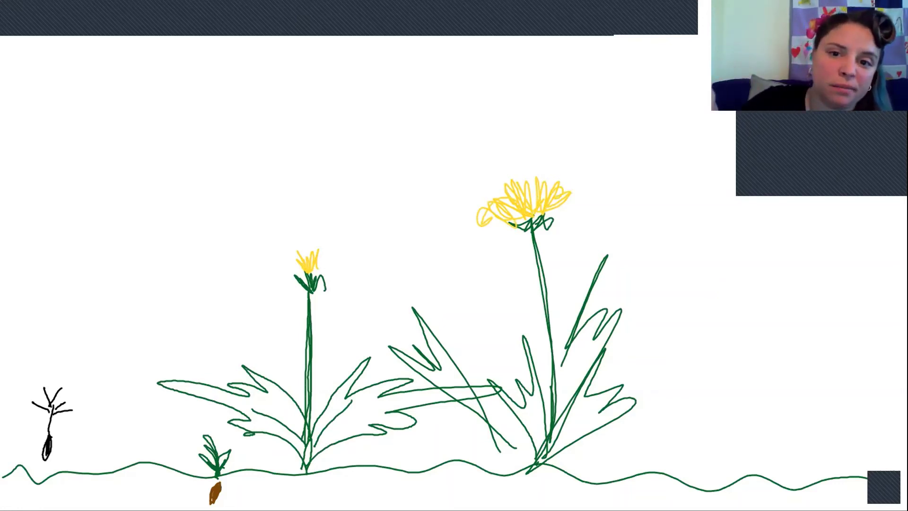
# Step: Draw a plant topped with a black seed head full of forked seeds
pyautogui.moveTo(685, 260)
pyautogui.mouseDown()
pyautogui.moveTo(649, 479)
pyautogui.moveTo(667, 413)
pyautogui.moveTo(712, 356)
pyautogui.moveTo(668, 445)
pyautogui.moveTo(629, 388)
pyautogui.moveTo(556, 381)
pyautogui.moveTo(642, 452)
pyautogui.mouseUp()
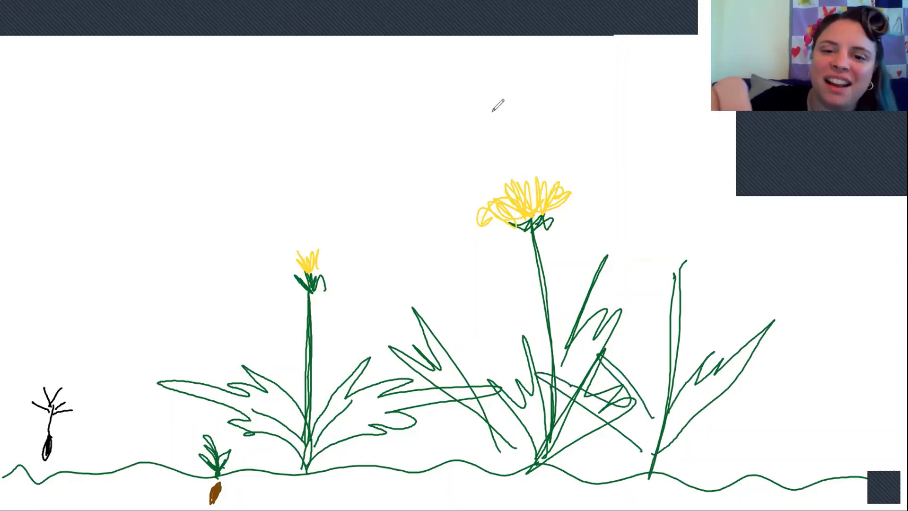
pyautogui.moveTo(670, 249); pyautogui.dragTo(654, 282)
pyautogui.moveTo(678, 228); pyautogui.dragTo(684, 195)
pyautogui.moveTo(689, 171); pyautogui.dragTo(687, 194)
pyautogui.moveTo(623, 211); pyautogui.dragTo(668, 229)
pyautogui.moveTo(618, 194); pyautogui.dragTo(626, 216)
pyautogui.moveTo(653, 188); pyautogui.dragTo(654, 194)
pyautogui.moveTo(667, 235); pyautogui.dragTo(655, 188)
pyautogui.moveTo(653, 174); pyautogui.dragTo(655, 186)
pyautogui.moveTo(658, 239); pyautogui.dragTo(614, 255)
pyautogui.moveTo(610, 240); pyautogui.dragTo(623, 247)
pyautogui.moveTo(680, 235); pyautogui.dragTo(723, 234)
pyautogui.moveTo(726, 241); pyautogui.dragTo(745, 251)
pyautogui.moveTo(666, 233); pyautogui.dragTo(708, 210)
pyautogui.moveTo(708, 209)
pyautogui.mouseDown()
pyautogui.moveTo(706, 188)
pyautogui.moveTo(728, 204)
pyautogui.moveTo(712, 209)
pyautogui.mouseUp()
pyautogui.moveTo(669, 242); pyautogui.dragTo(701, 276)
pyautogui.moveTo(700, 275); pyautogui.dragTo(698, 290)
pyautogui.moveTo(703, 274); pyautogui.dragTo(716, 273)
pyautogui.moveTo(657, 240); pyautogui.dragTo(634, 273)
pyautogui.moveTo(681, 206)
pyautogui.mouseDown()
pyautogui.moveTo(666, 220)
pyautogui.moveTo(668, 246)
pyautogui.moveTo(668, 236)
pyautogui.mouseUp()
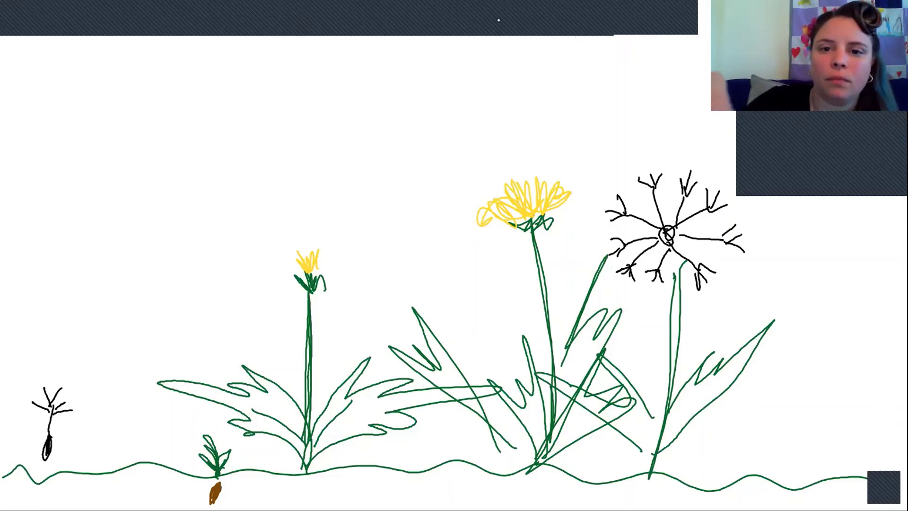
# Step: Draw the last plant with a stem, a leaf and a closed bud
pyautogui.moveTo(815, 312); pyautogui.dragTo(821, 464)
pyautogui.moveTo(741, 400)
pyautogui.mouseDown()
pyautogui.moveTo(813, 373)
pyautogui.moveTo(710, 478)
pyautogui.moveTo(813, 374)
pyautogui.moveTo(860, 389)
pyautogui.moveTo(906, 442)
pyautogui.moveTo(847, 459)
pyautogui.mouseUp()
pyautogui.moveTo(810, 299)
pyautogui.mouseDown()
pyautogui.moveTo(808, 312)
pyautogui.moveTo(816, 302)
pyautogui.mouseUp()
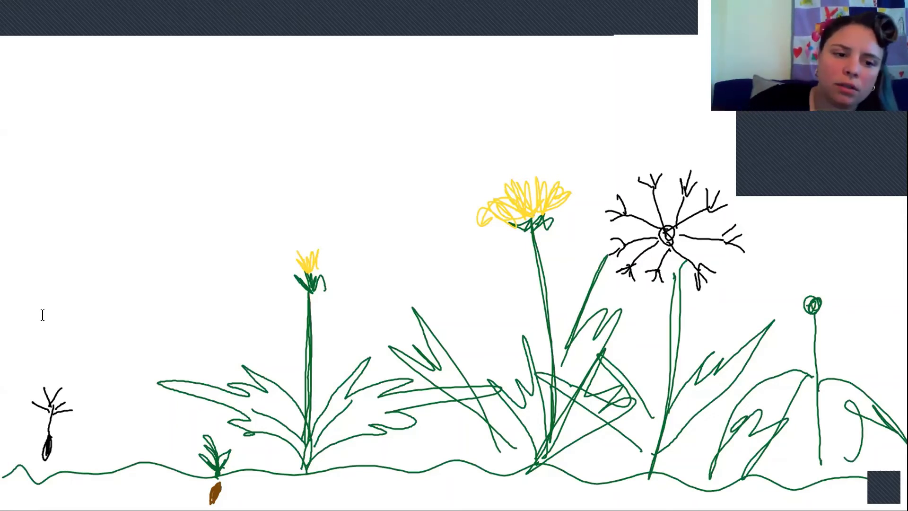
# Step: Add text labels 'seed', 'Germination' and 'young adult' beside those drawings
pyautogui.click(38, 330)
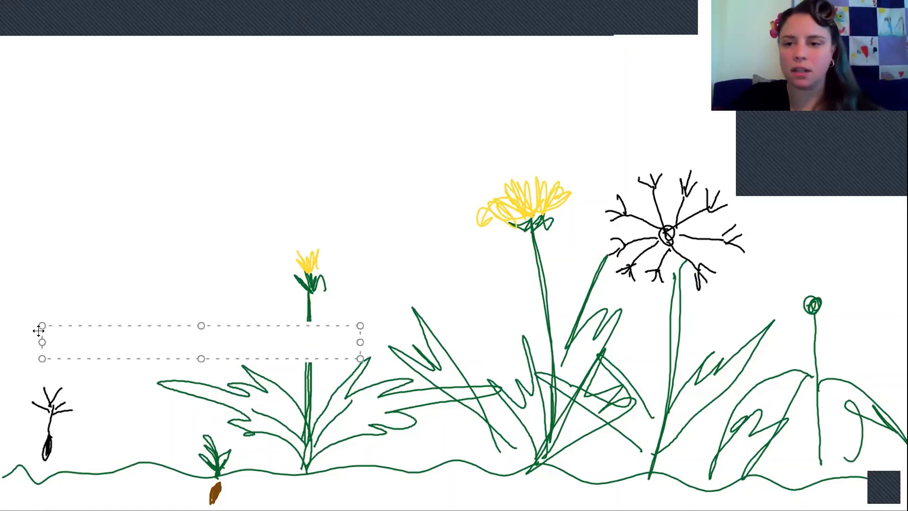
pyautogui.write('seed')
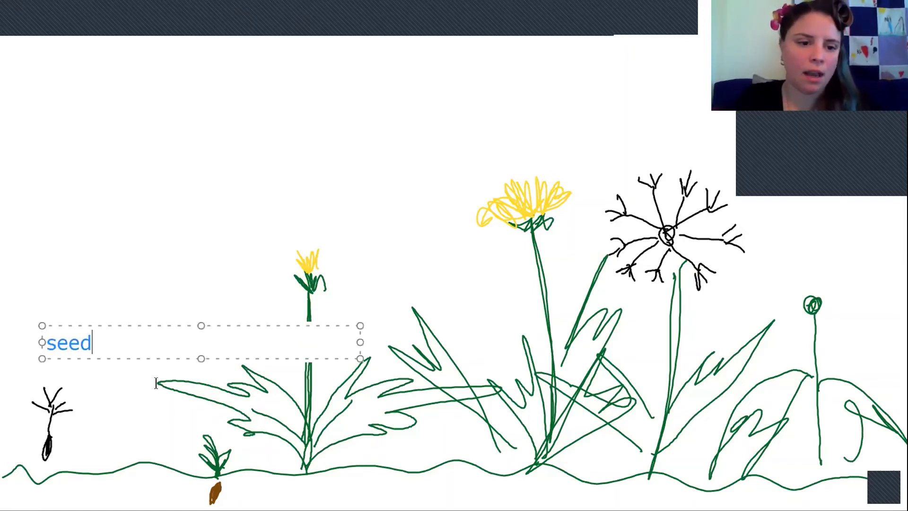
pyautogui.press('Escape')
pyautogui.click(145, 421)
pyautogui.write('Germinatio')
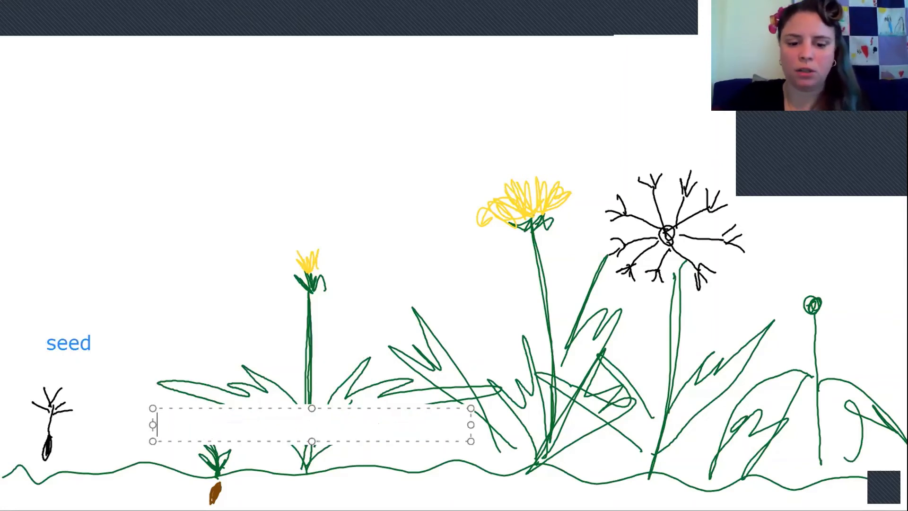
pyautogui.write('n')
pyautogui.press('Escape')
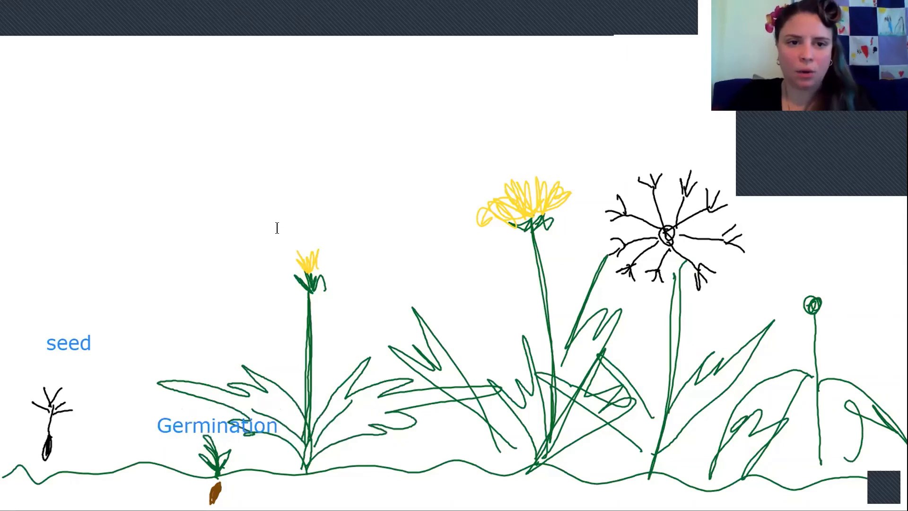
pyautogui.click(277, 228)
pyautogui.write('youn')
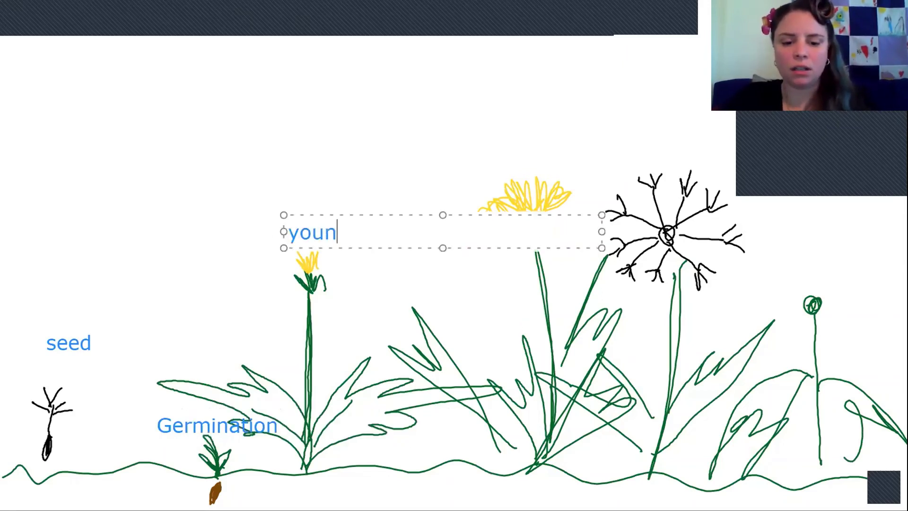
pyautogui.write('g adul')
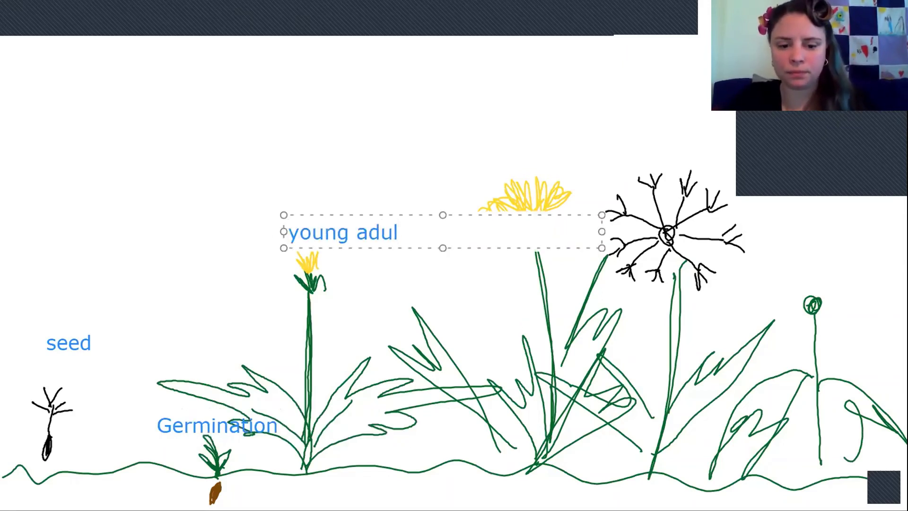
pyautogui.write('t')
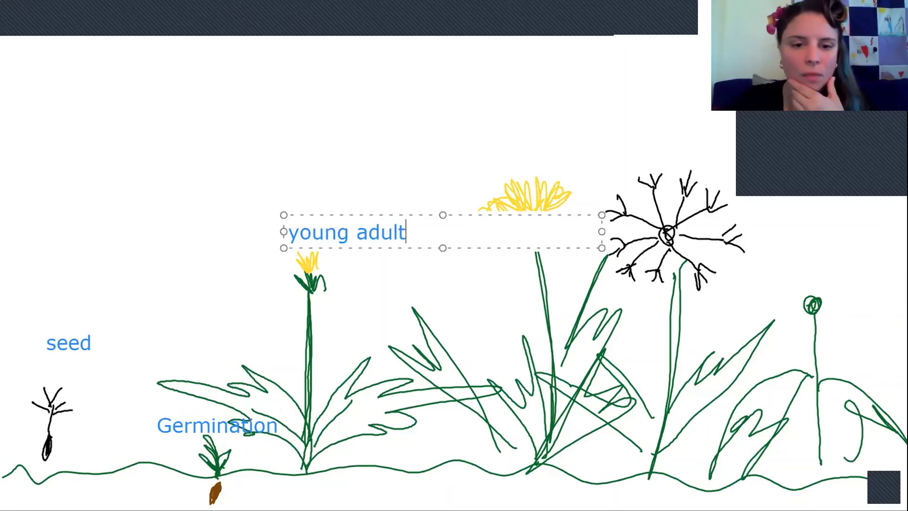
pyautogui.click(478, 163)
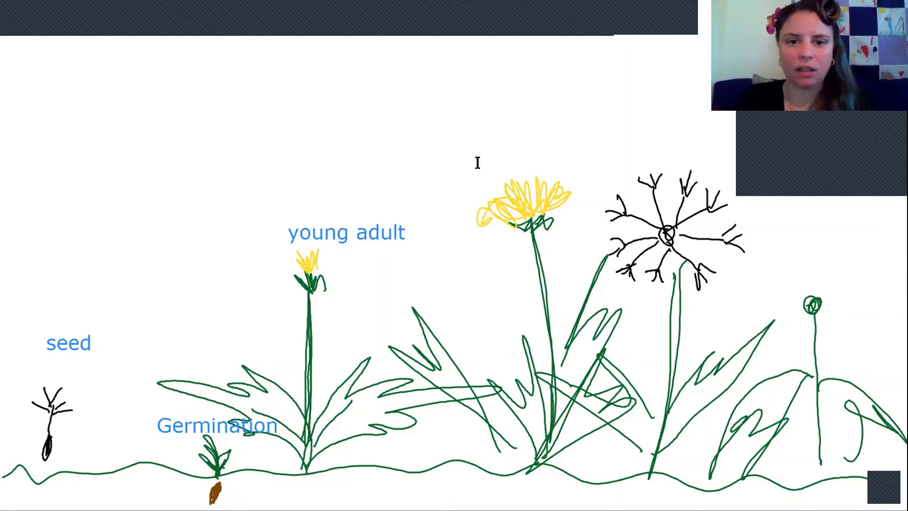
# Step: Label the bloom 'adult', the seed head 'produces seeds' (moved into view), and the withered plant 'death'
pyautogui.click(478, 162)
pyautogui.write('adult')
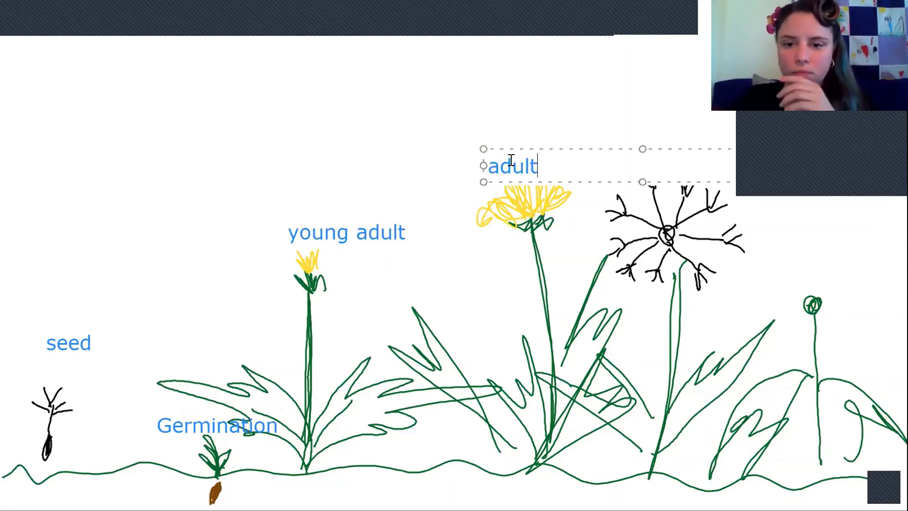
pyautogui.click(611, 136)
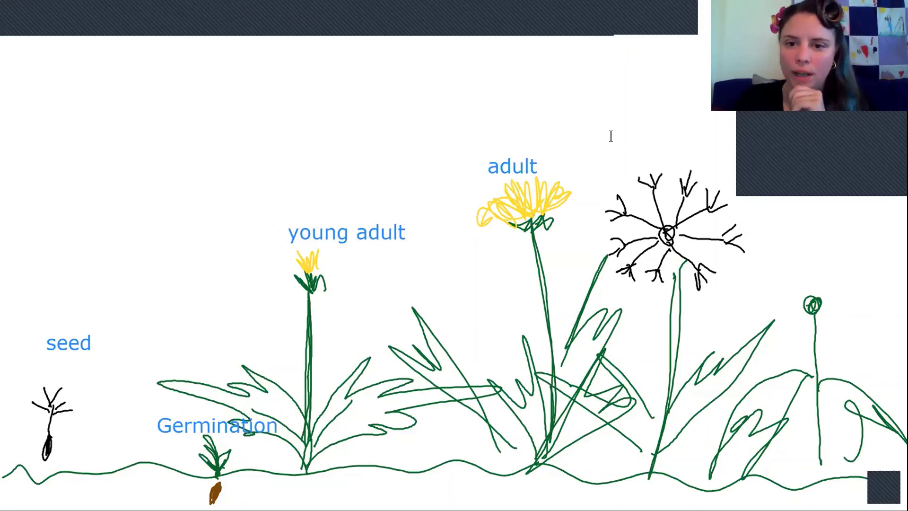
pyautogui.click(616, 138)
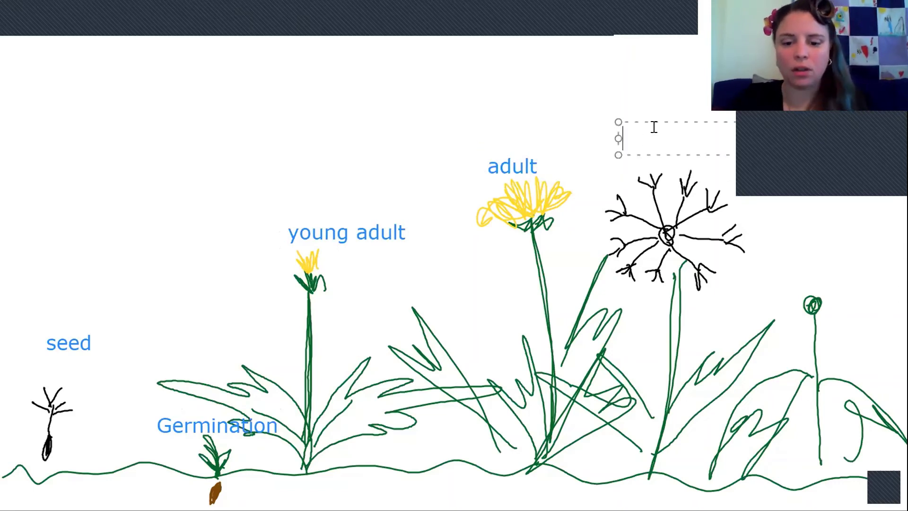
pyautogui.write('produc')
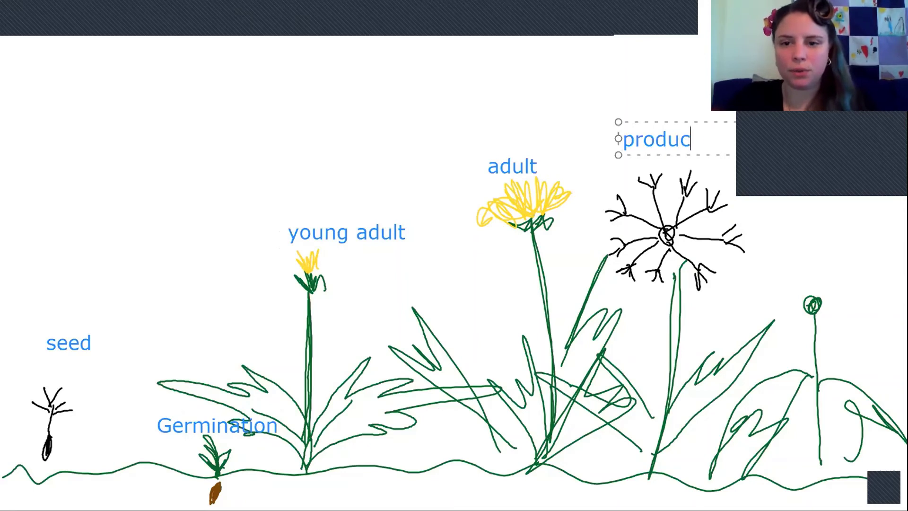
pyautogui.write('es se')
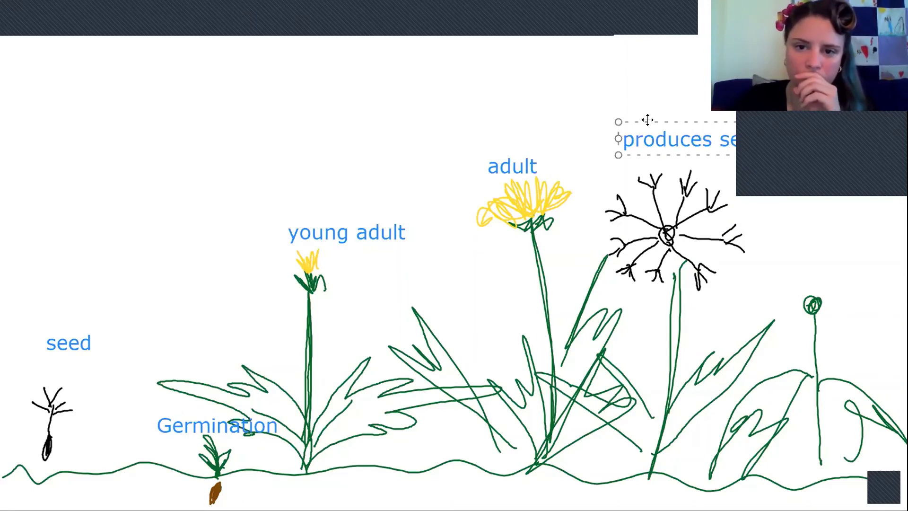
pyautogui.moveTo(646, 120); pyautogui.dragTo(604, 134)
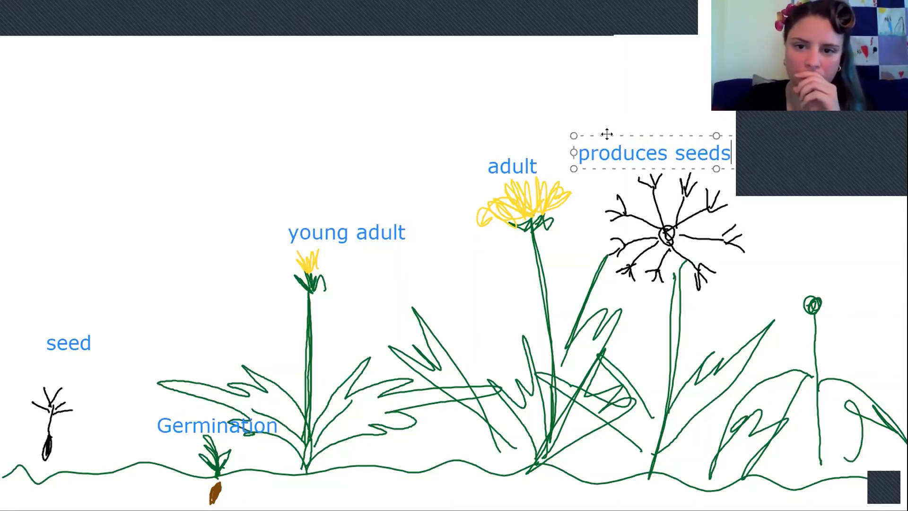
pyautogui.click(763, 269)
pyautogui.click(763, 269)
pyautogui.write('death')
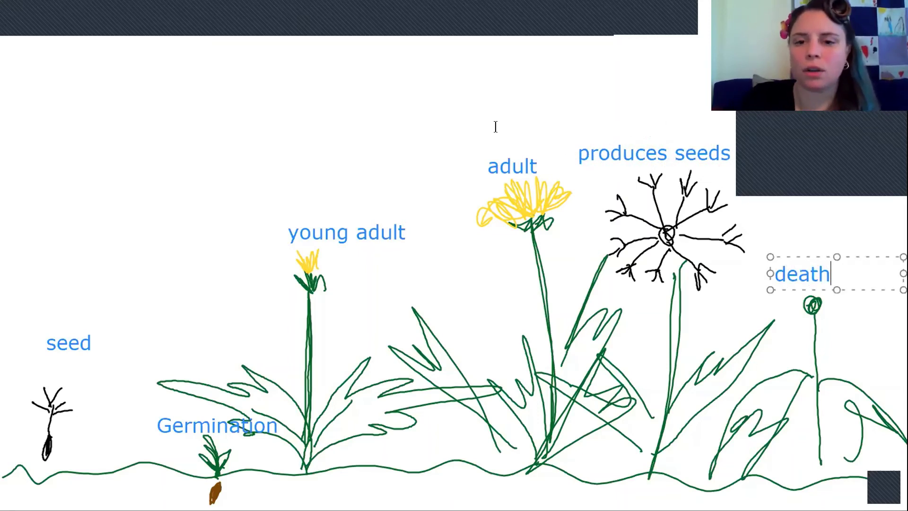
pyautogui.click(578, 91)
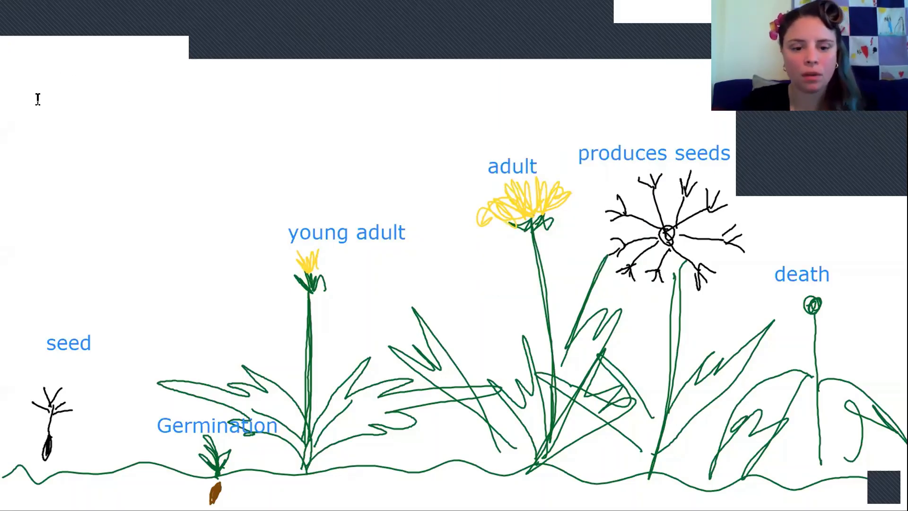
# Step: Type 'This diagram provides evidence that dandelions can grow where they were not before', fixing 'dandilions'
pyautogui.click(38, 99)
pyautogui.write('This di')
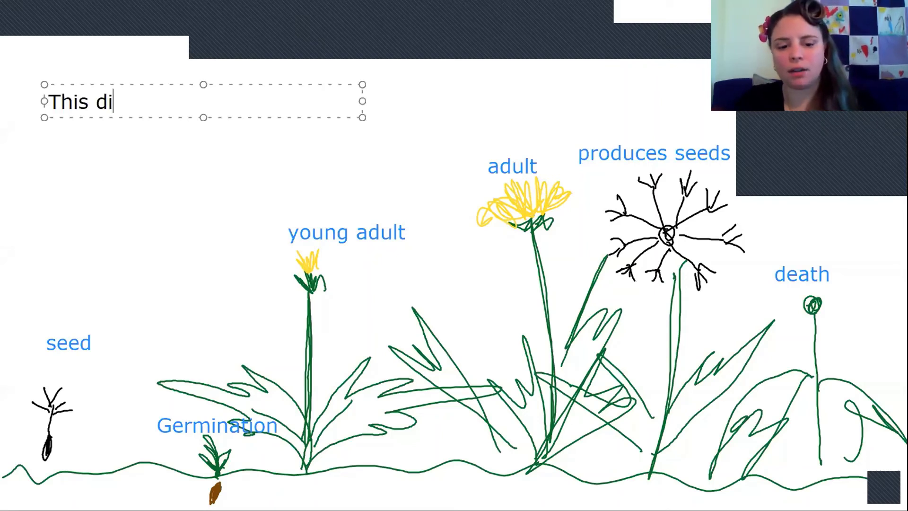
pyautogui.write('agram')
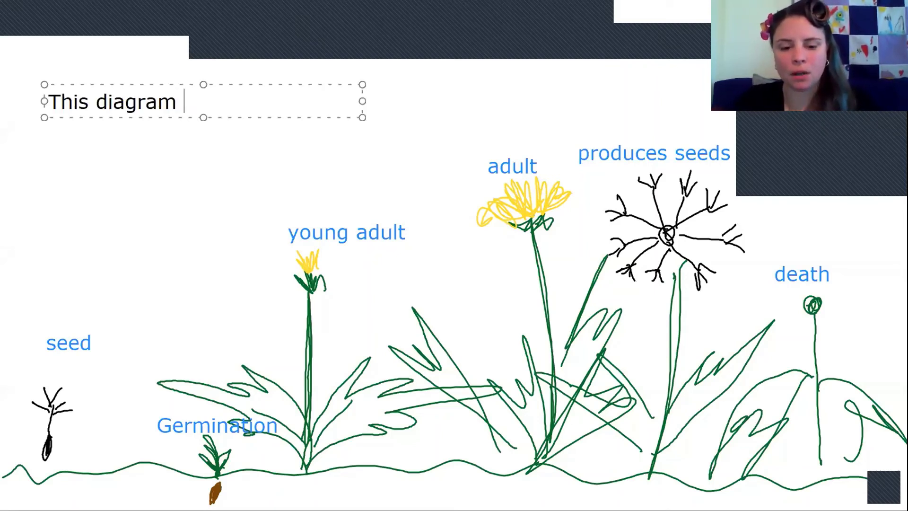
pyautogui.write(' provides e')
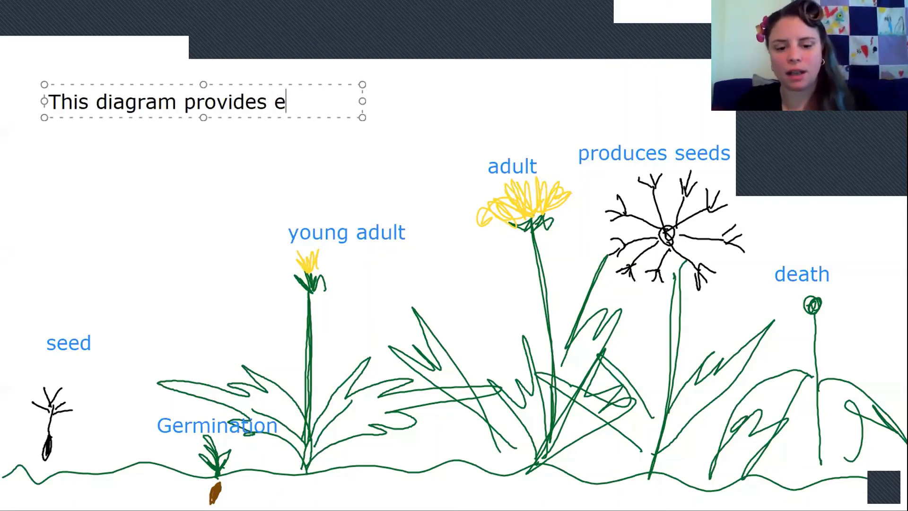
pyautogui.write('vidence ')
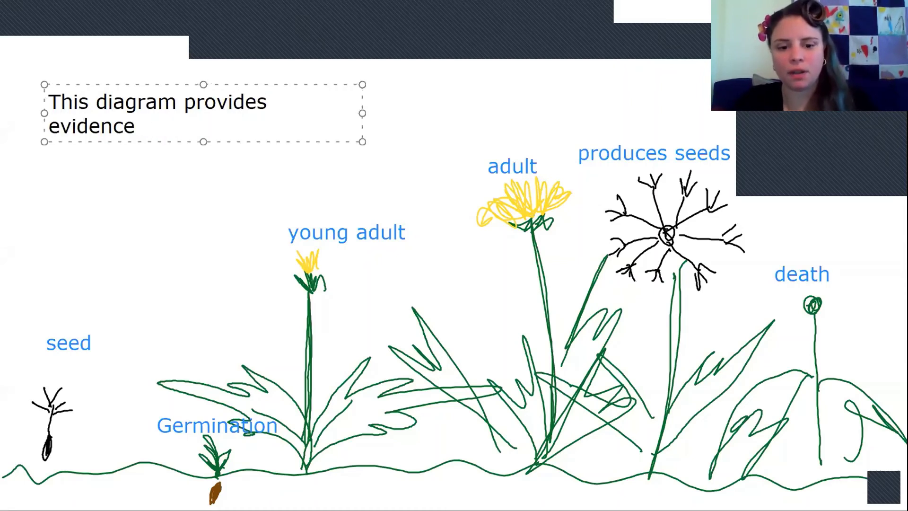
pyautogui.write('that dand')
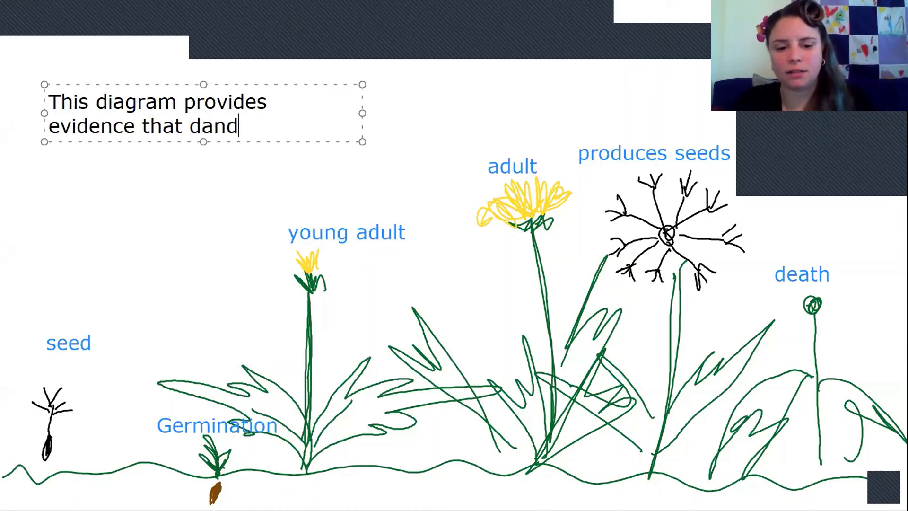
pyautogui.write('ilions can')
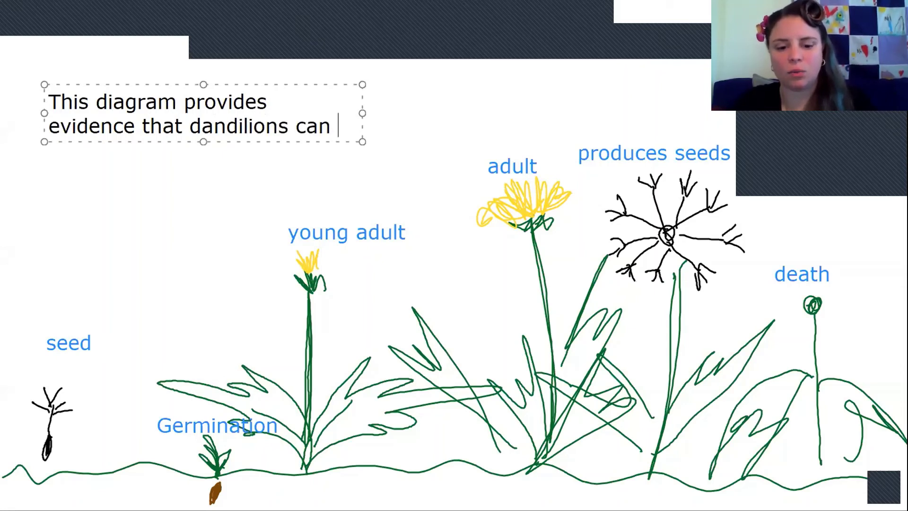
pyautogui.write(' grow')
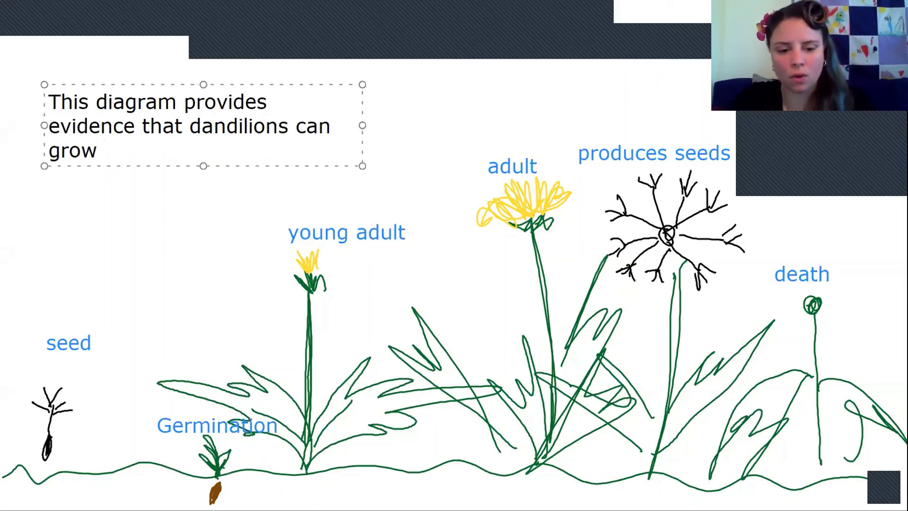
pyautogui.write(' where they ')
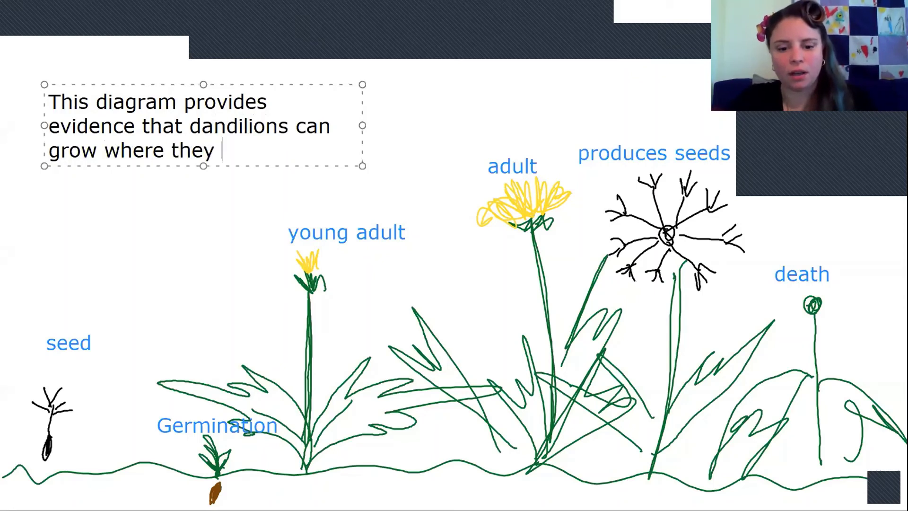
pyautogui.write('were noit be')
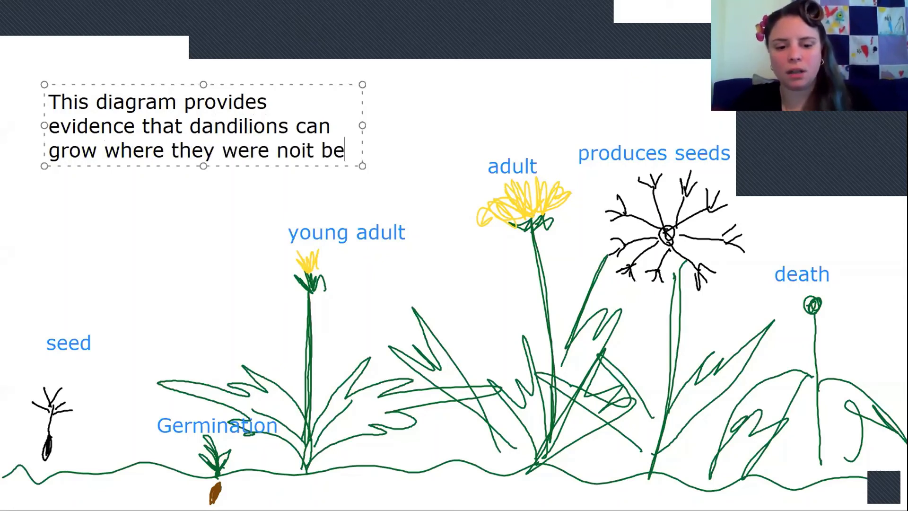
pyautogui.write('fore')
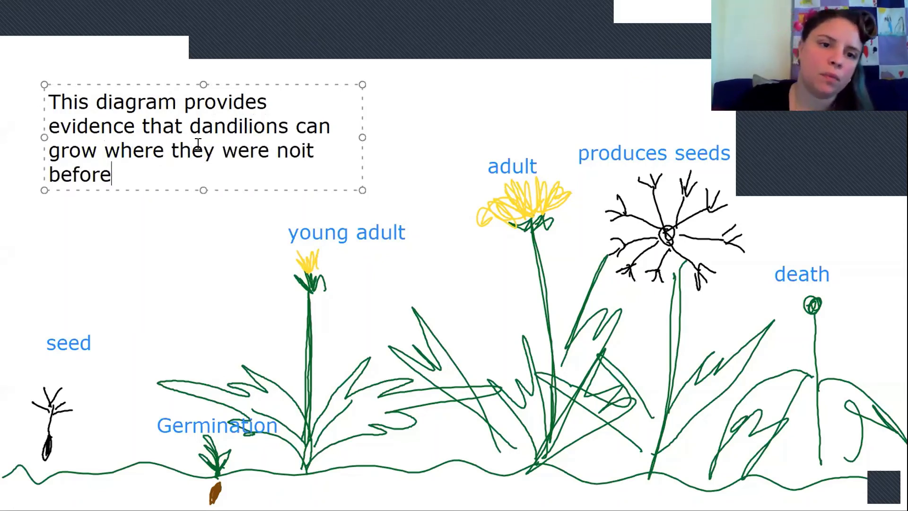
pyautogui.click(243, 125)
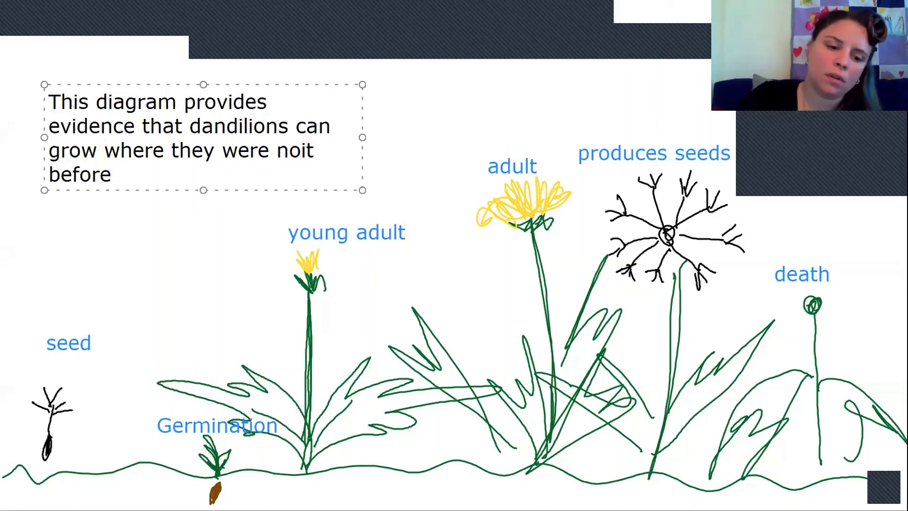
pyautogui.press('BackSpace')
pyautogui.write('a')
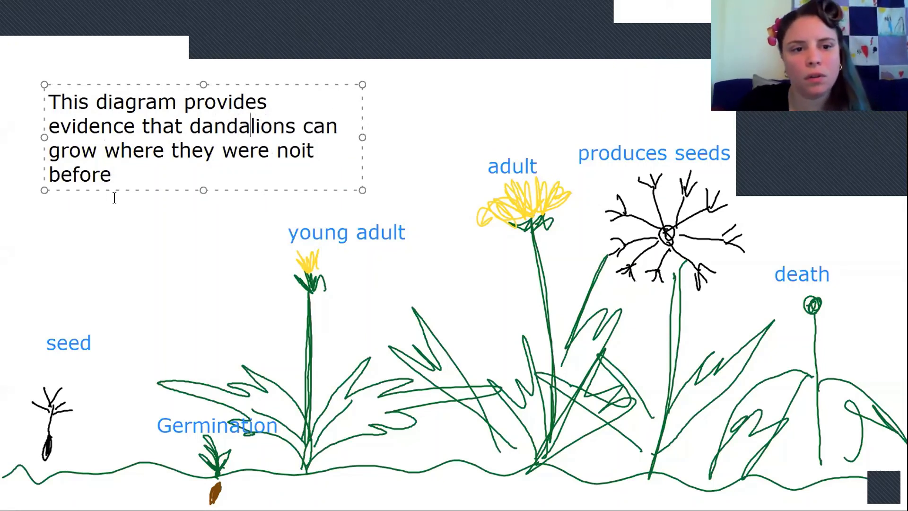
# Step: Correct 'noit' to 'not' and finish with 'because it shows us how the seeds have spread.'
pyautogui.click(305, 150)
pyautogui.press('BackSpace')
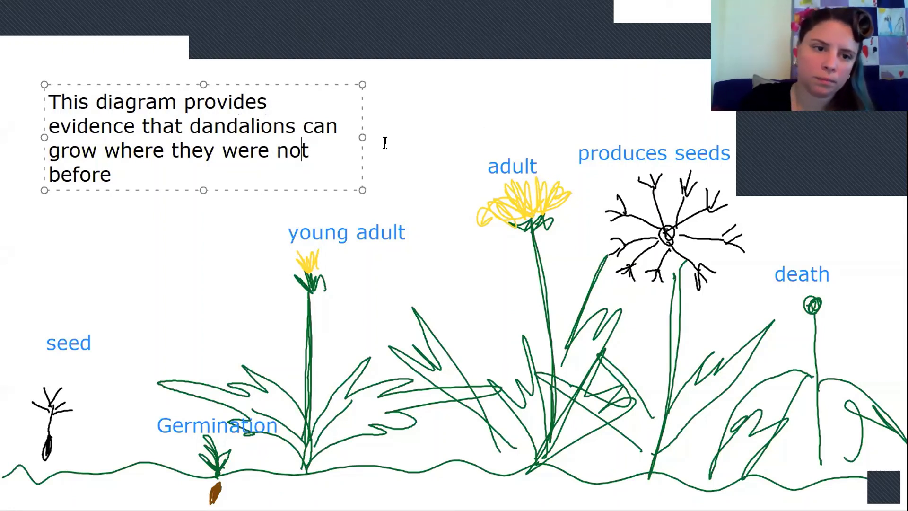
pyautogui.click(146, 171)
pyautogui.write('because ')
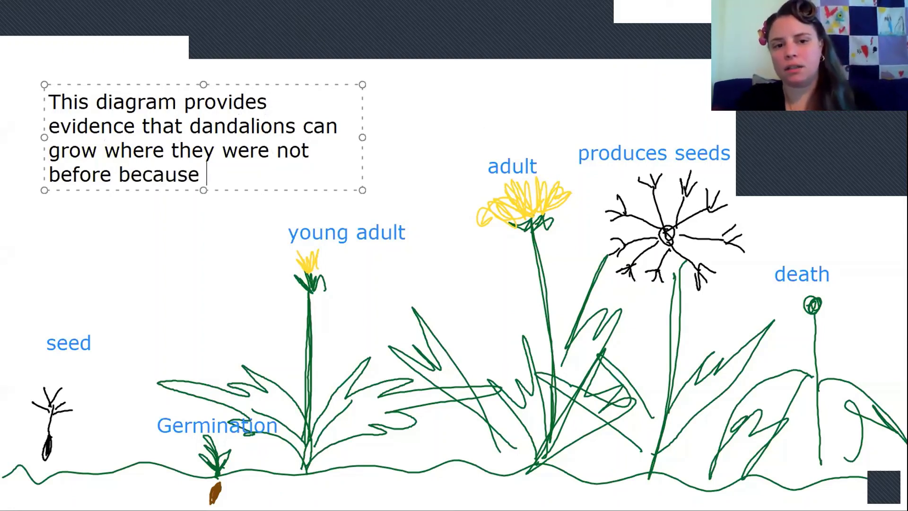
pyautogui.write('it shows ')
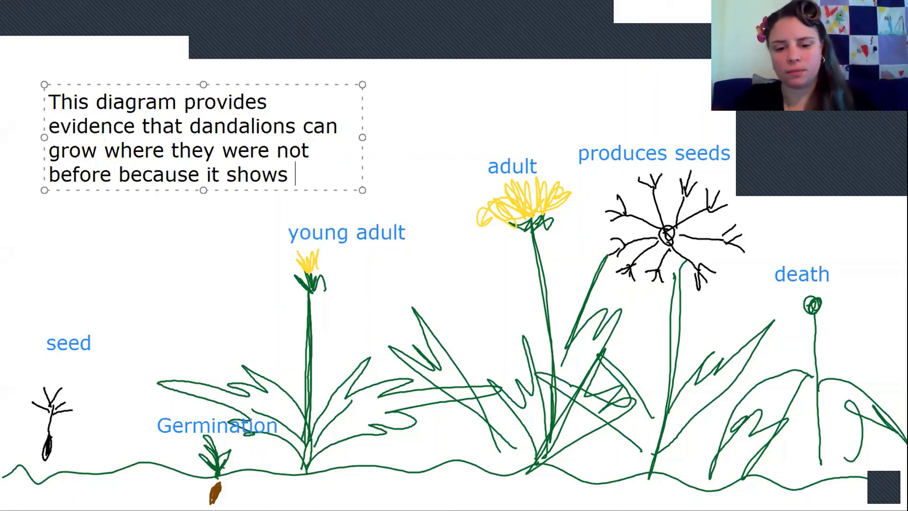
pyautogui.write('us how the ')
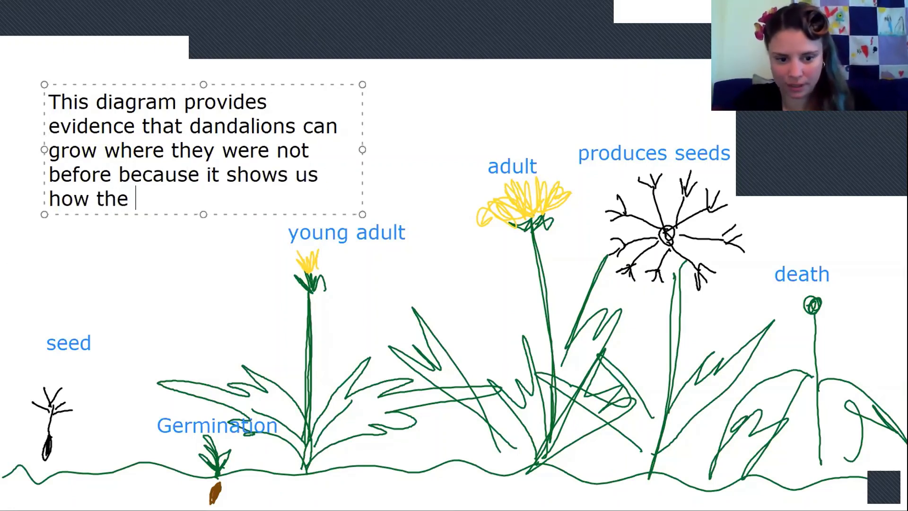
pyautogui.write('seeds have')
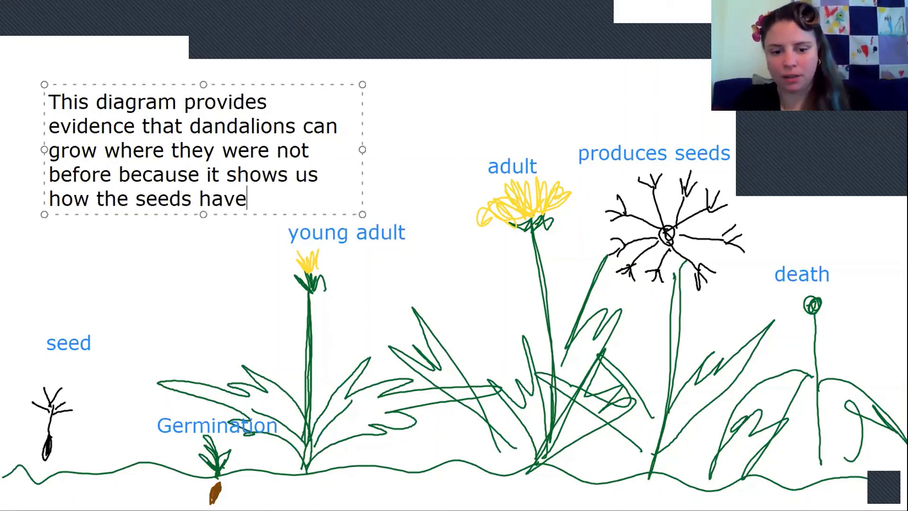
pyautogui.write(' spread')
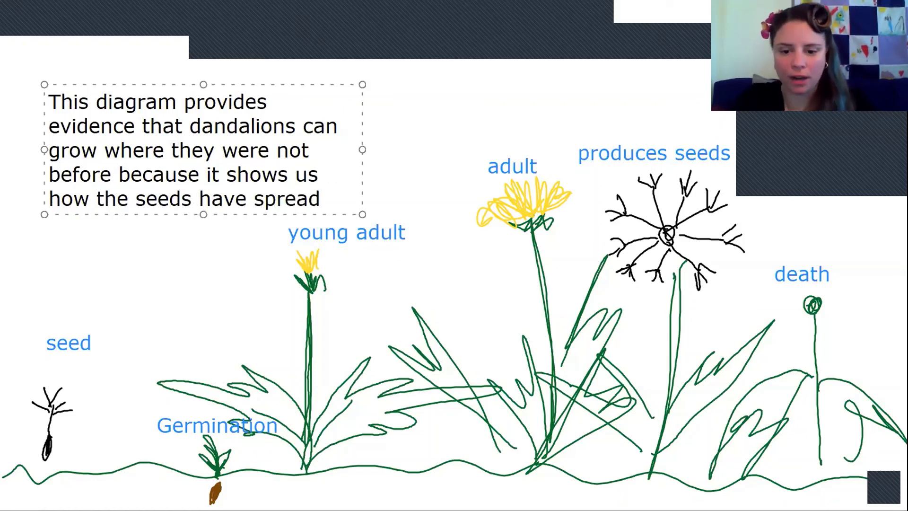
pyautogui.write('.')
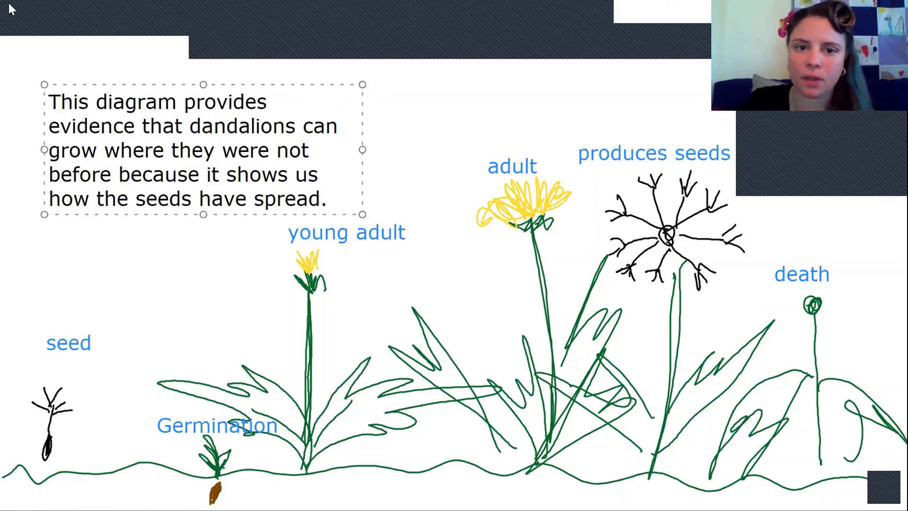
# Step: Widen the paragraph box and add the sentence 'The wind blows the seeds to other places.'
pyautogui.moveTo(358, 147); pyautogui.dragTo(467, 114)
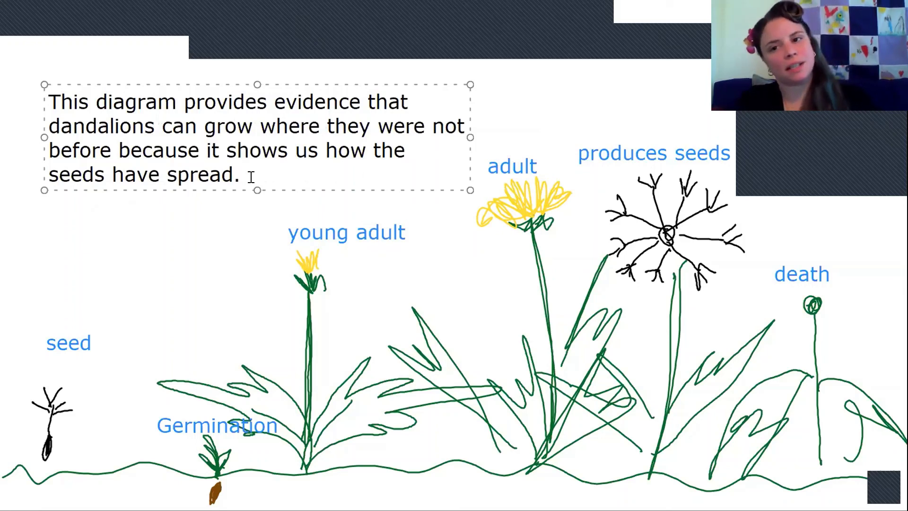
pyautogui.write('The w')
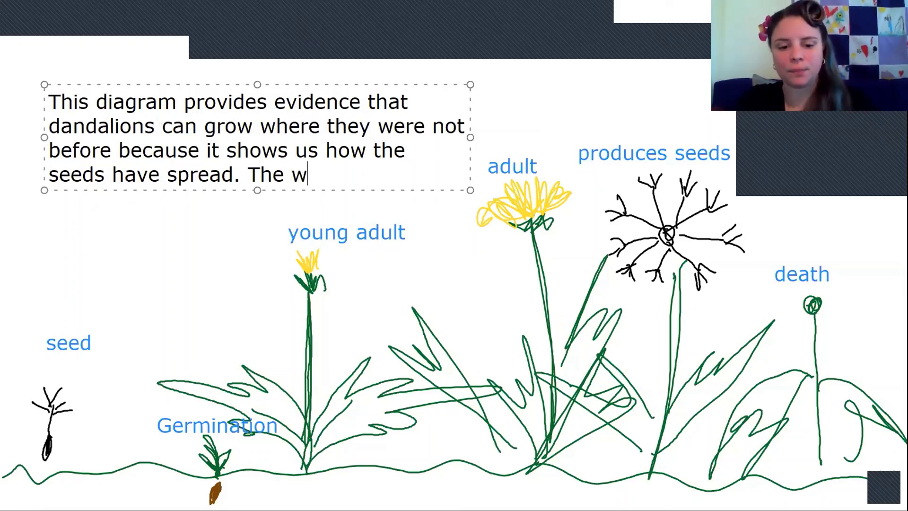
pyautogui.write('ind blows the seed')
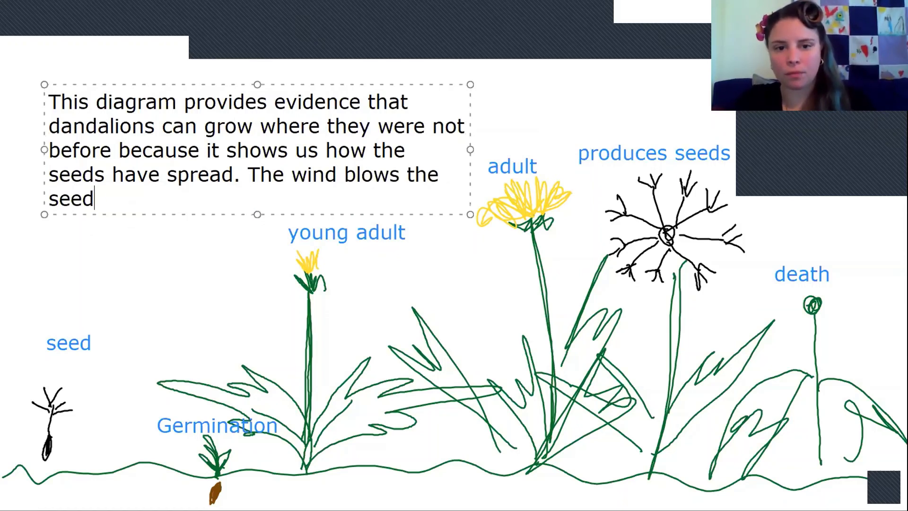
pyautogui.write('s to other plces')
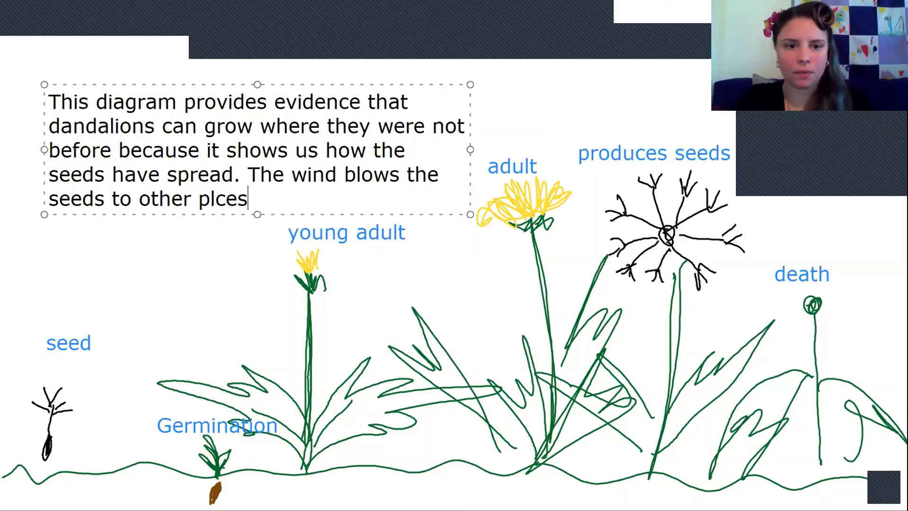
pyautogui.press('BackSpace')
pyautogui.press('BackSpace')
pyautogui.press('BackSpace')
pyautogui.write('aces')
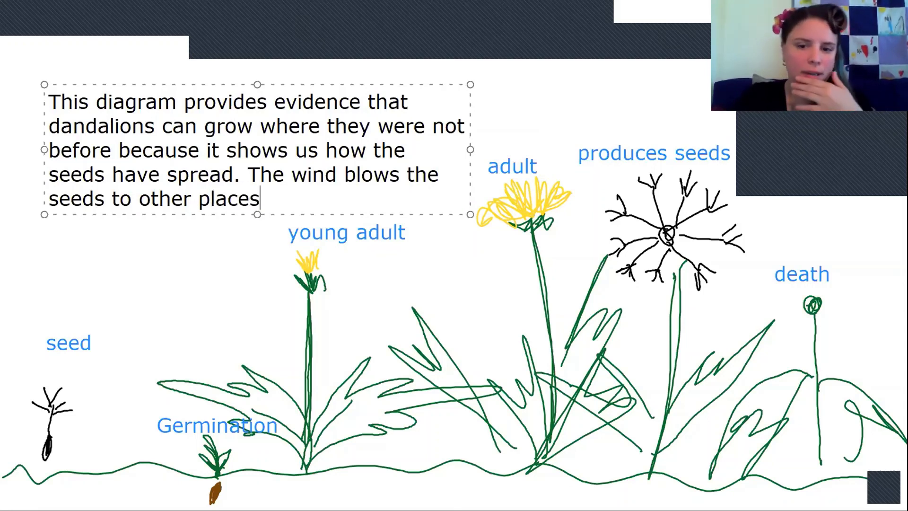
pyautogui.write('.')
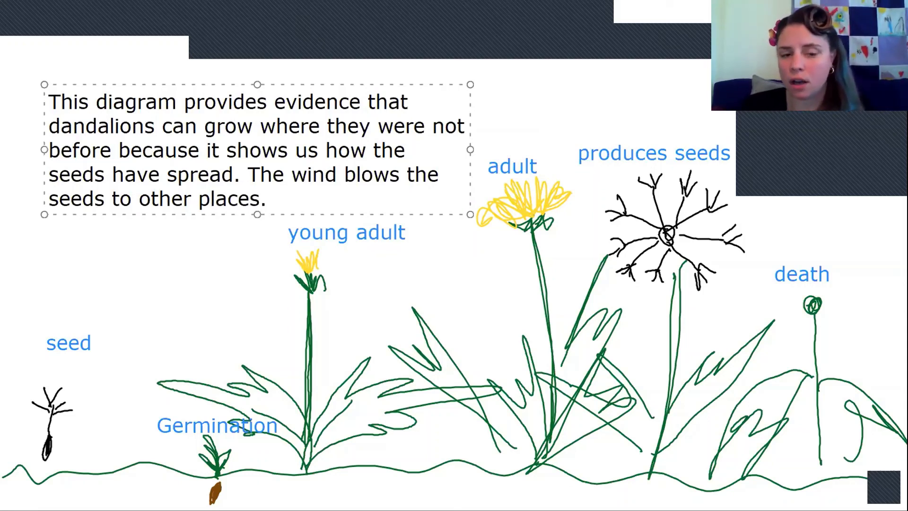